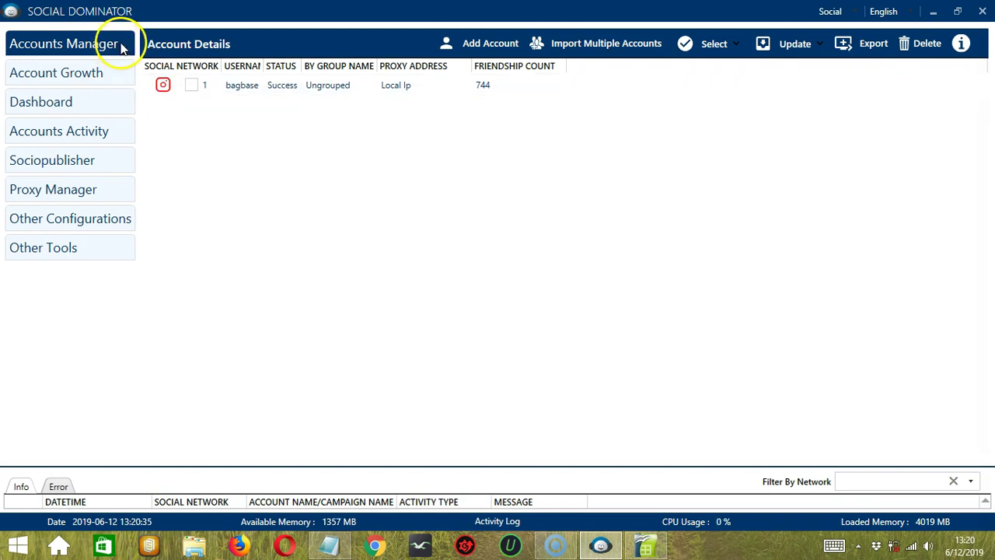
# Start a new account and choose Pinterest as its social network.
pyautogui.click(496, 48)
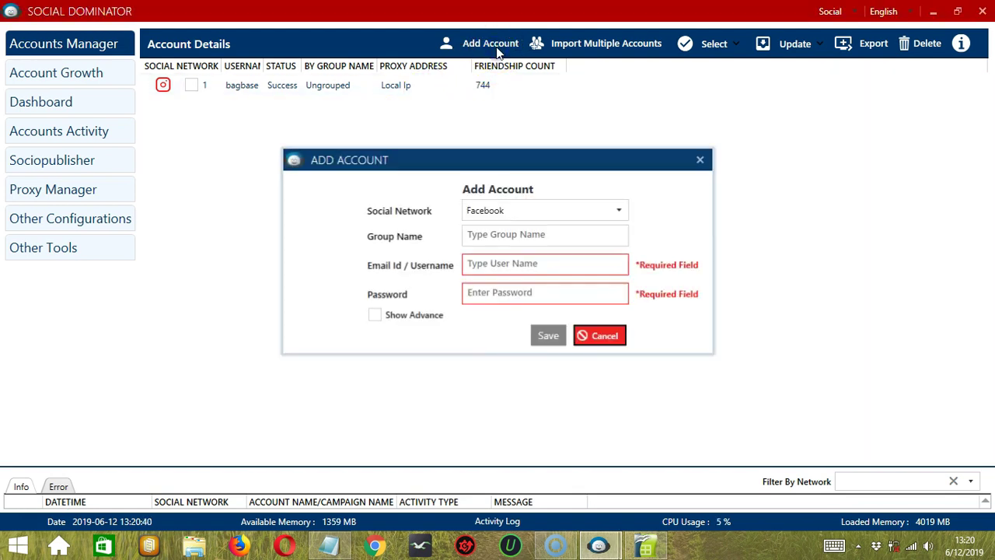
pyautogui.click(547, 212)
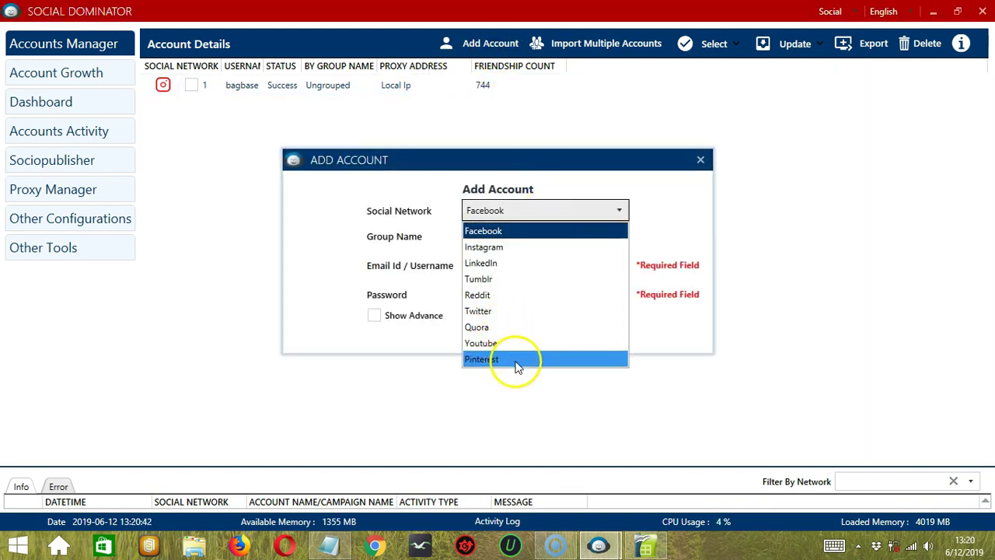
pyautogui.click(517, 360)
pyautogui.click(524, 237)
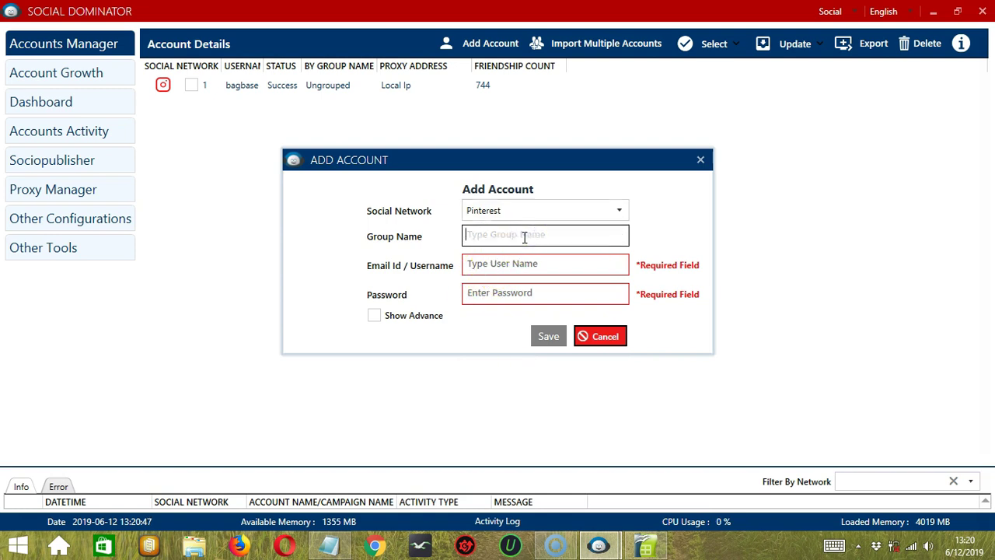
pyautogui.click(514, 237)
pyautogui.click(513, 237)
# Enter the account's login e-mail and password, leave advanced proxy settings hidden, and save it.
pyautogui.click(531, 265)
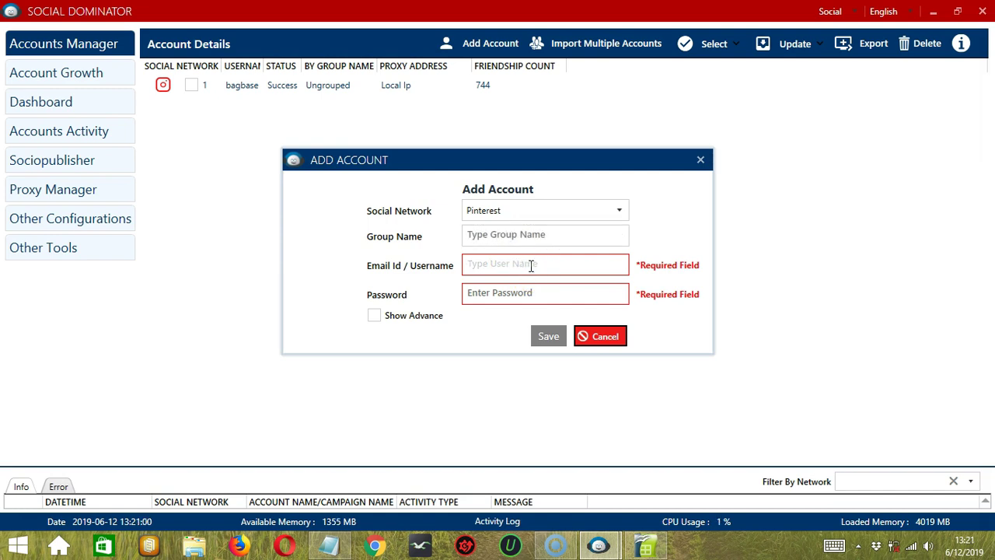
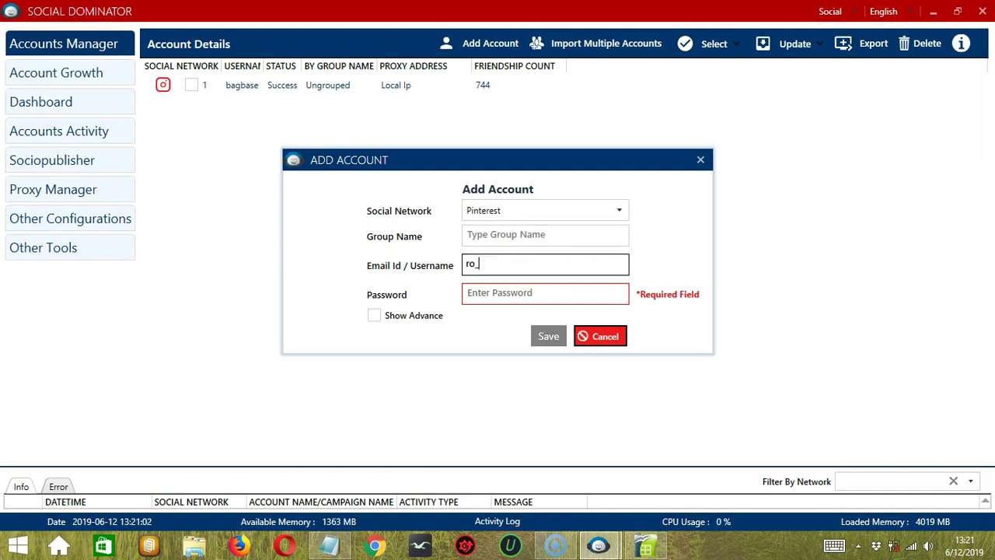
pyautogui.click(536, 297)
pyautogui.write('***')
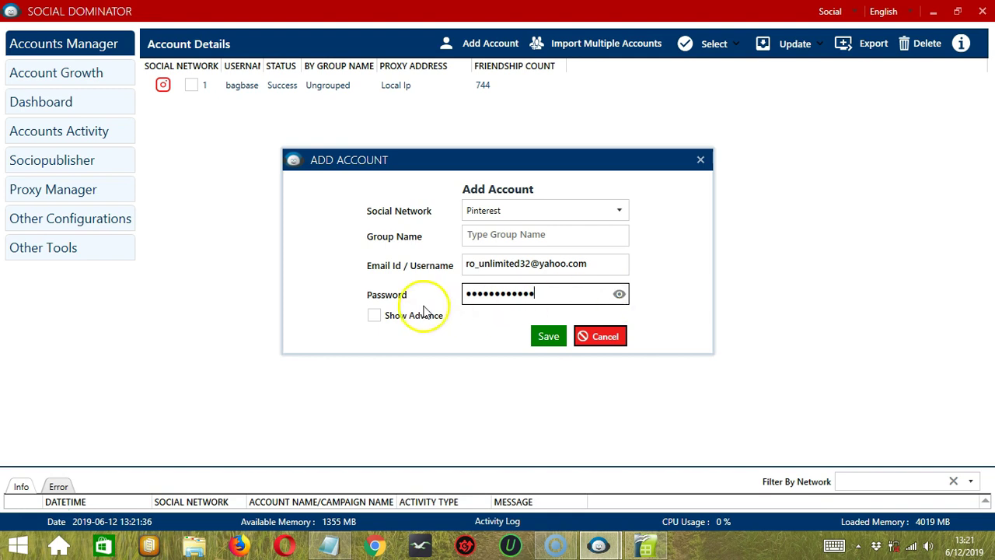
pyautogui.click(375, 315)
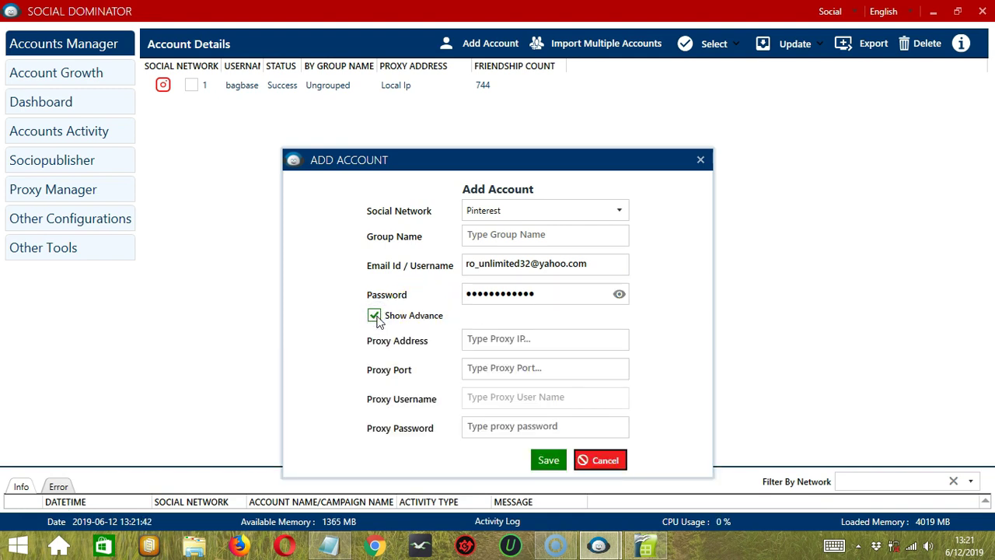
pyautogui.click(377, 319)
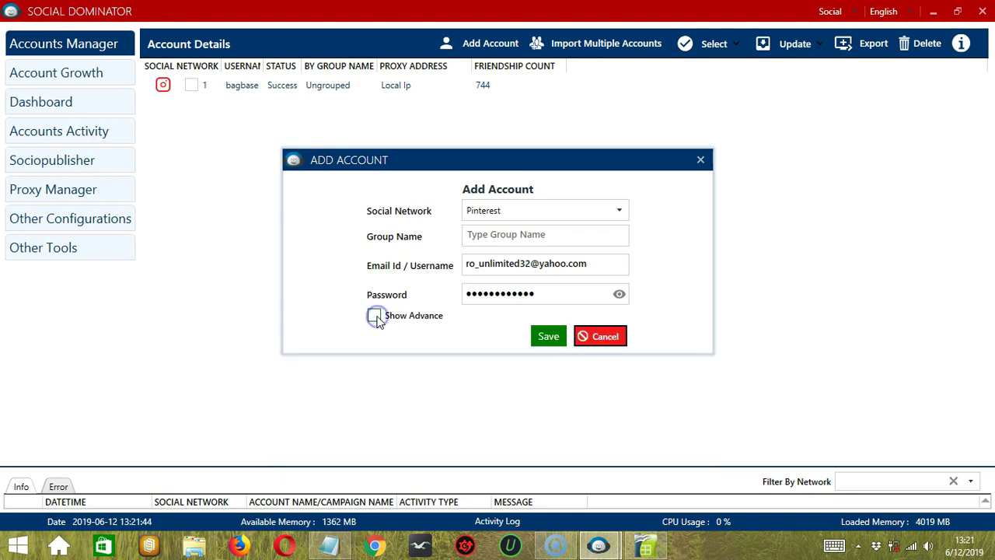
pyautogui.click(542, 343)
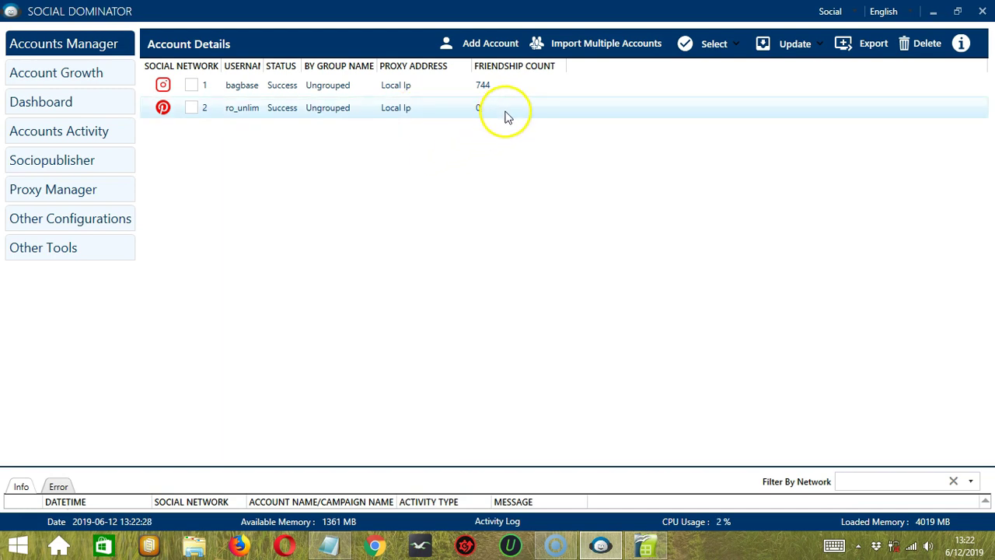
pyautogui.rightClick(261, 113)
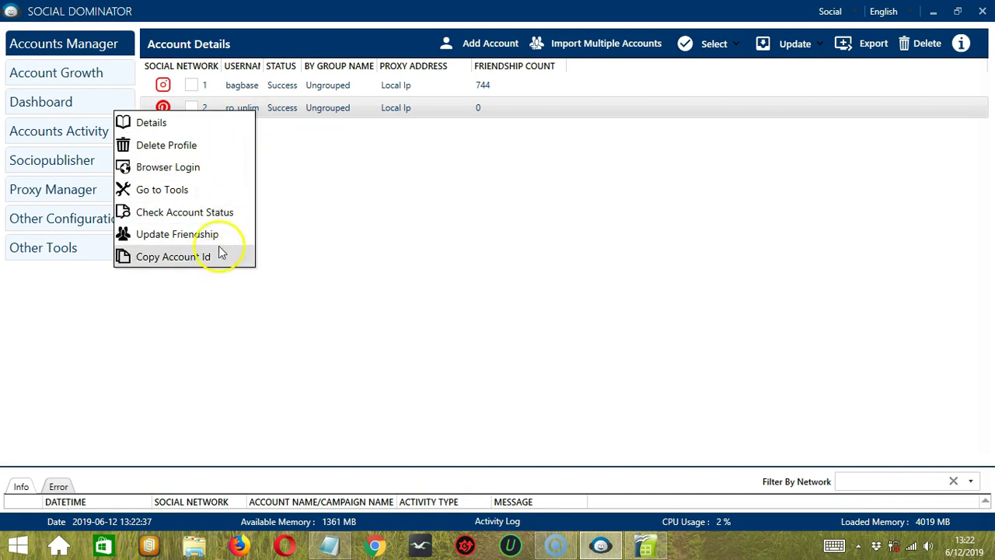
pyautogui.click(216, 125)
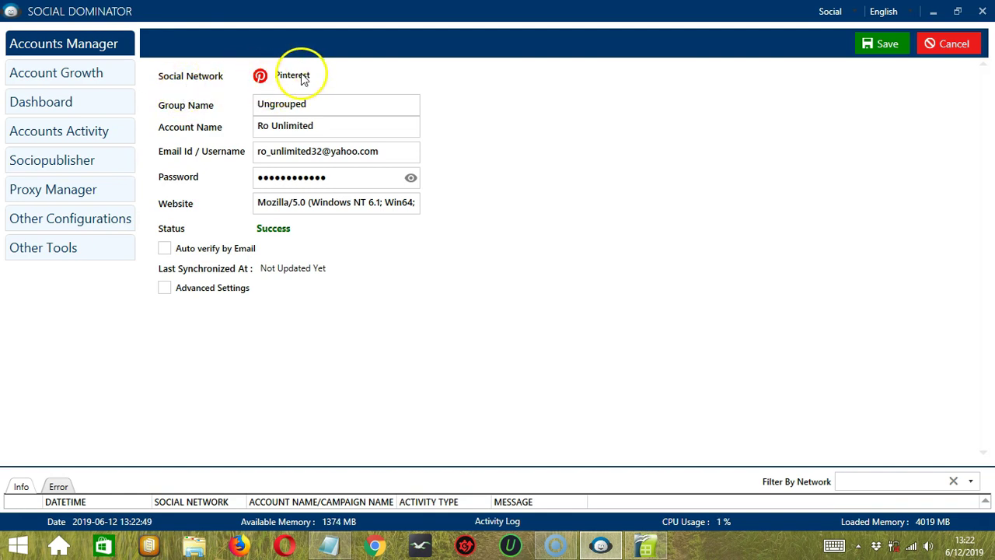
pyautogui.click(319, 101)
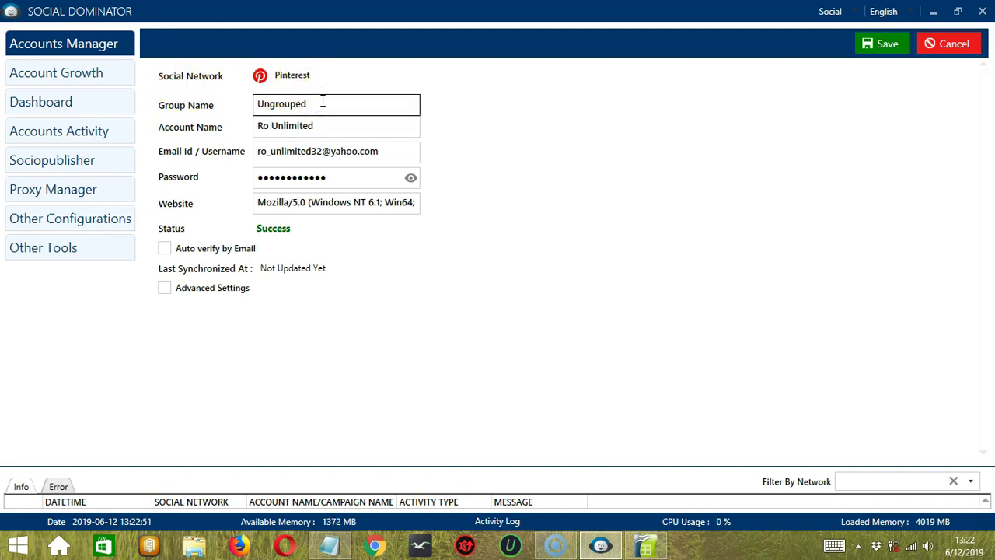
pyautogui.doubleClick(334, 102)
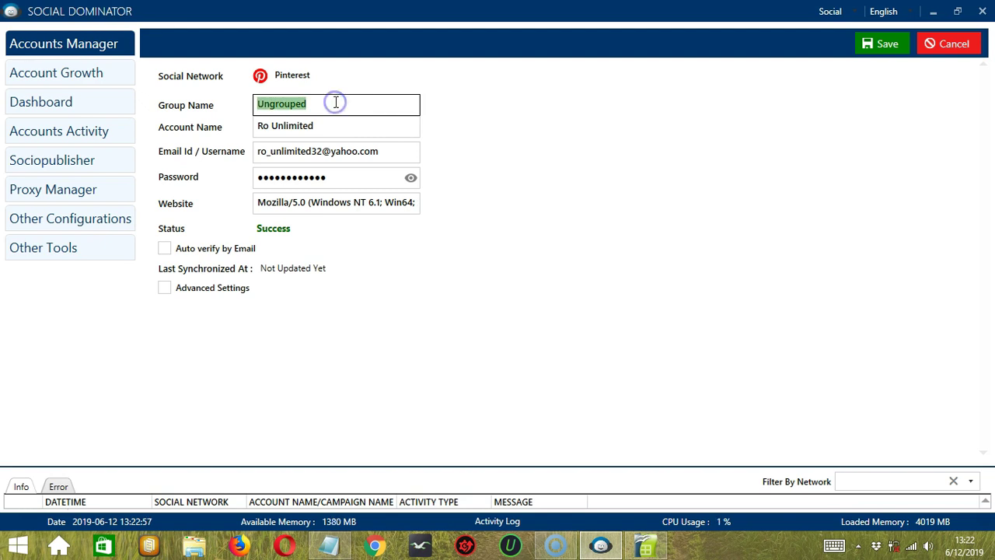
pyautogui.click(336, 102)
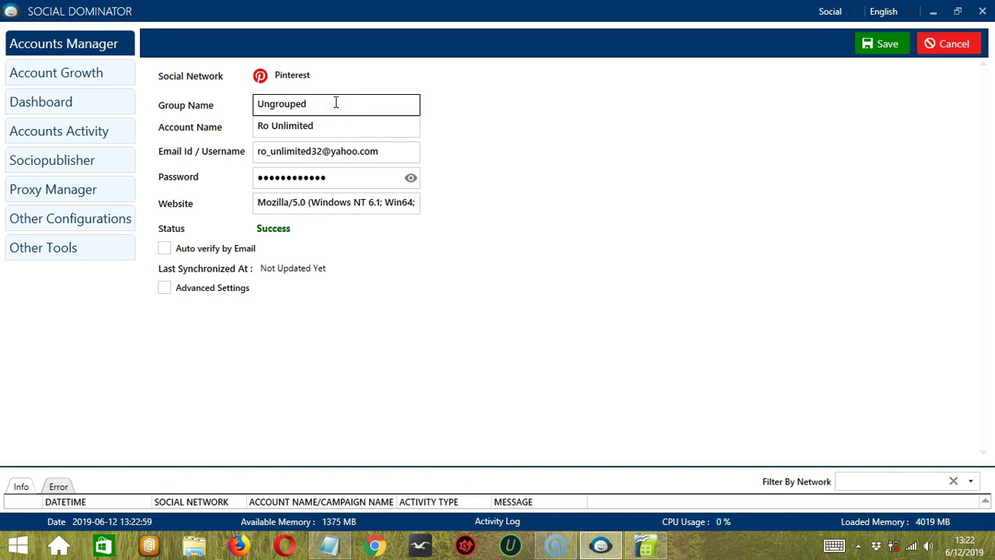
pyautogui.click(329, 123)
pyautogui.click(389, 152)
pyautogui.click(353, 176)
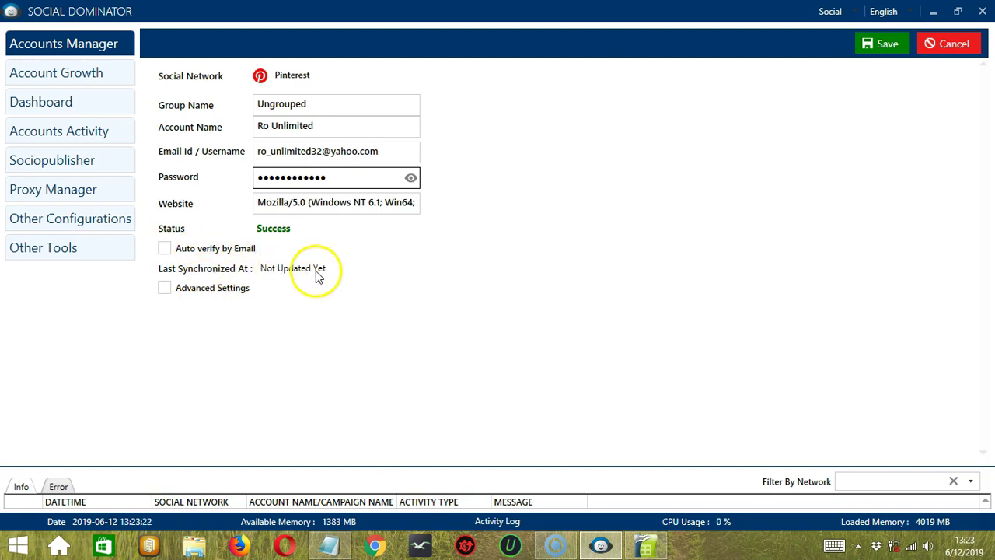
pyautogui.click(304, 257)
pyautogui.click(165, 288)
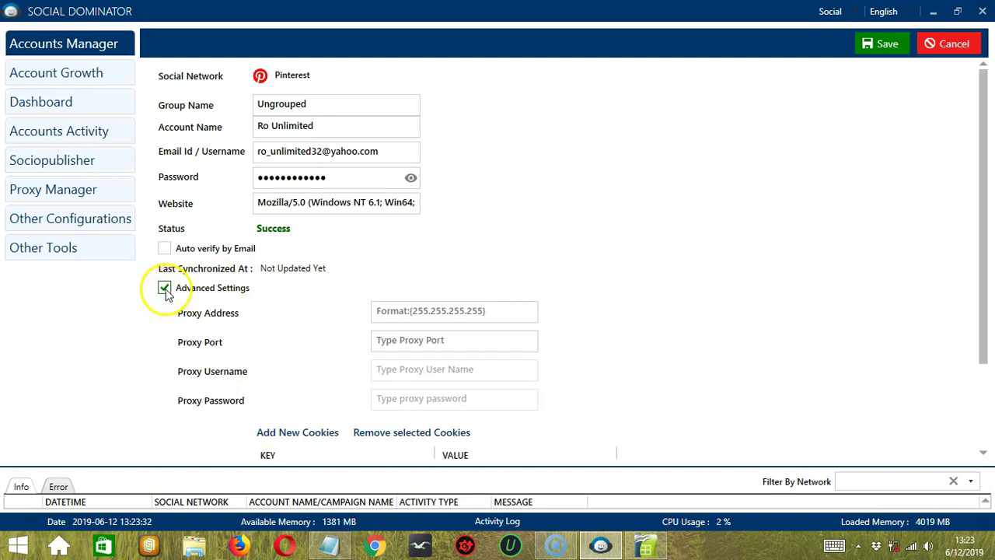
pyautogui.click(165, 289)
pyautogui.click(894, 48)
pyautogui.click(961, 45)
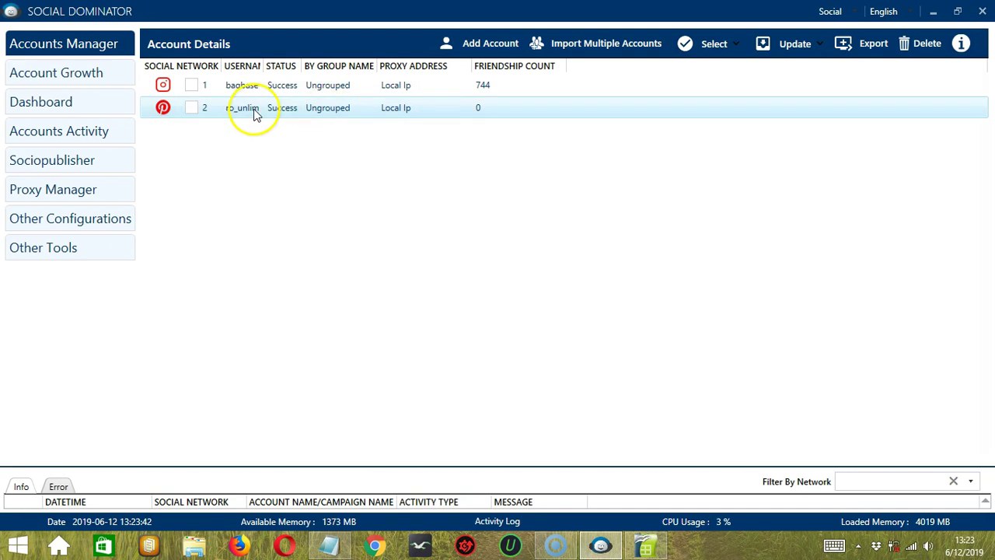
# Log in to the Pinterest account in the Socinator Browser from the account's action menu.
pyautogui.rightClick(252, 111)
pyautogui.click(214, 145)
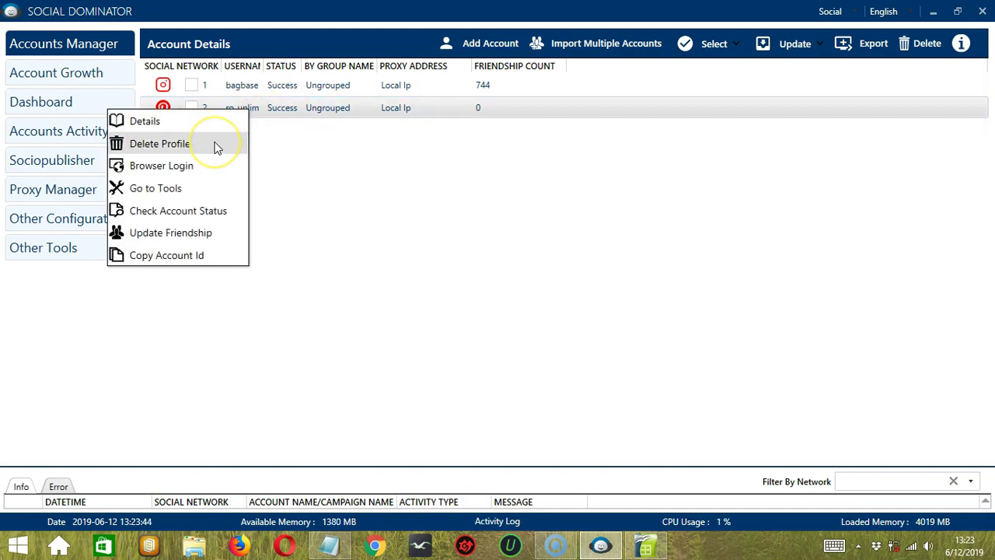
pyautogui.click(214, 152)
pyautogui.click(212, 151)
pyautogui.click(195, 167)
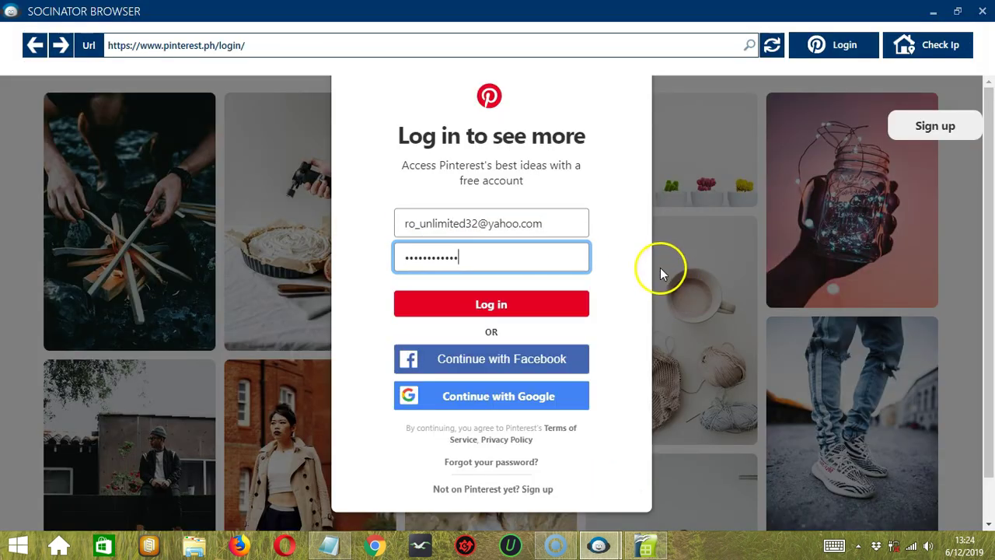
pyautogui.click(728, 281)
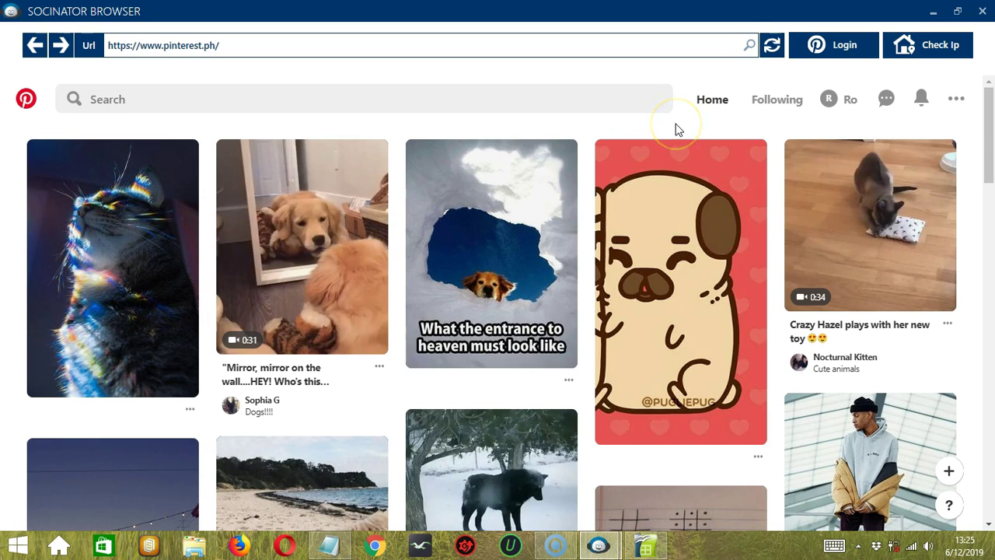
# Open the Pinterest account's activity tools, then return to the Accounts Manager.
pyautogui.rightClick(247, 111)
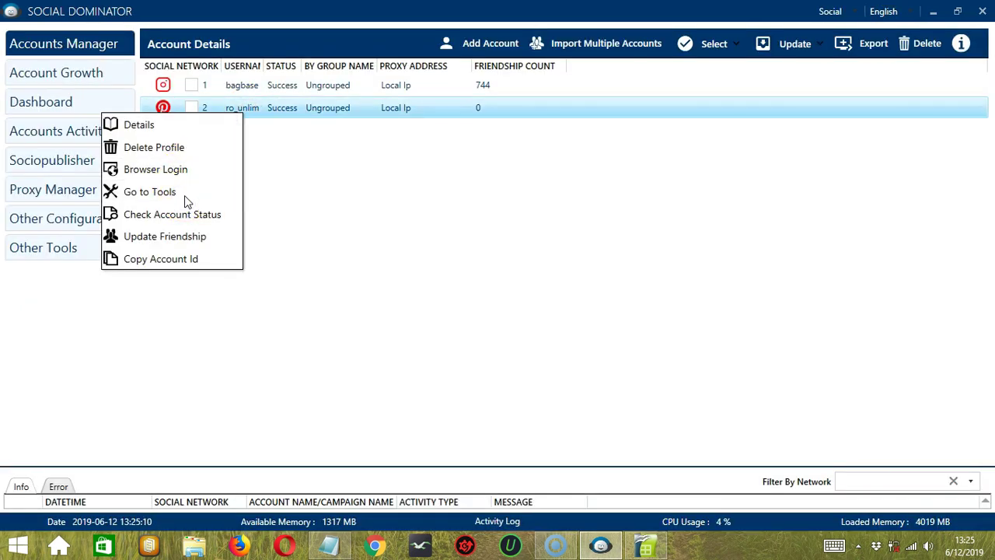
pyautogui.click(185, 195)
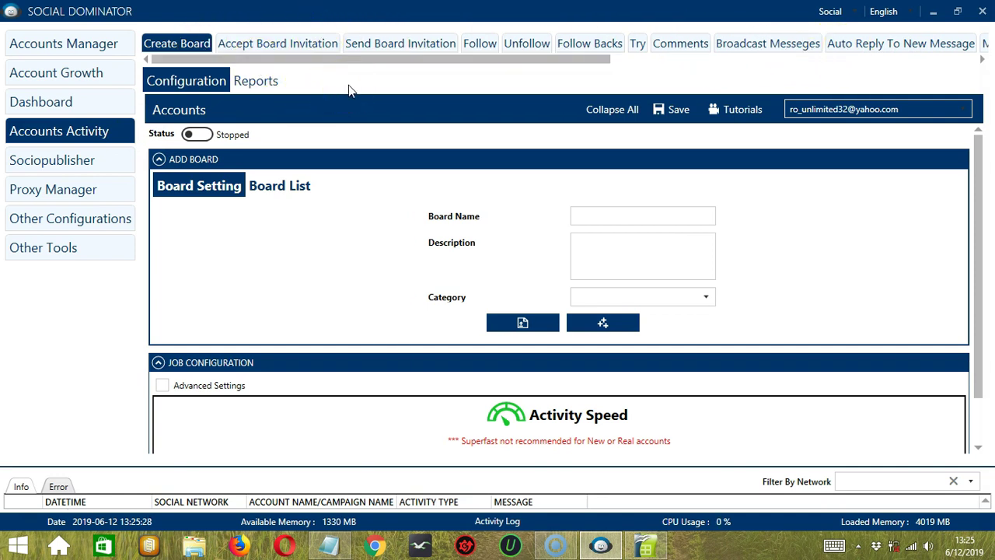
pyautogui.click(101, 39)
# Recheck the Pinterest account's login status and update its friendship count.
pyautogui.rightClick(230, 106)
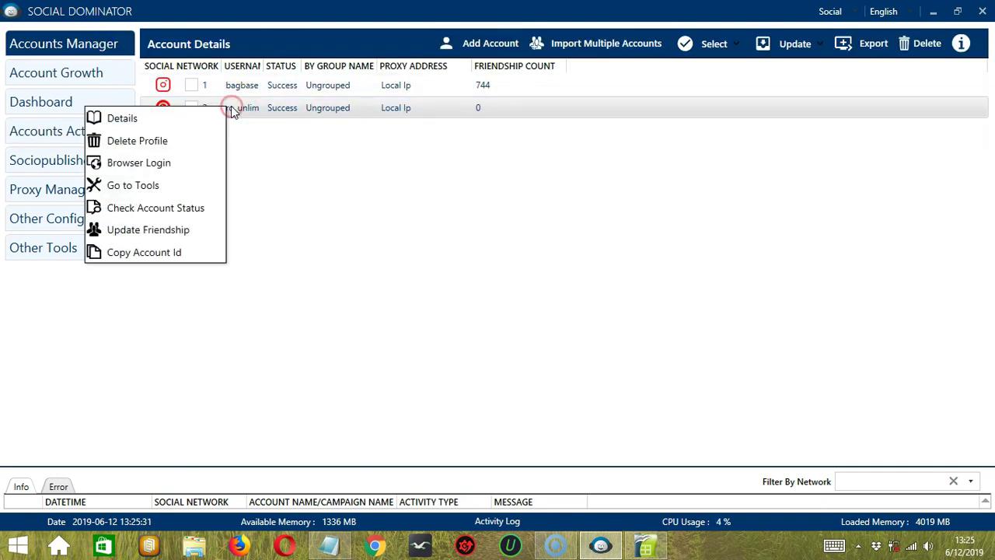
pyautogui.click(216, 209)
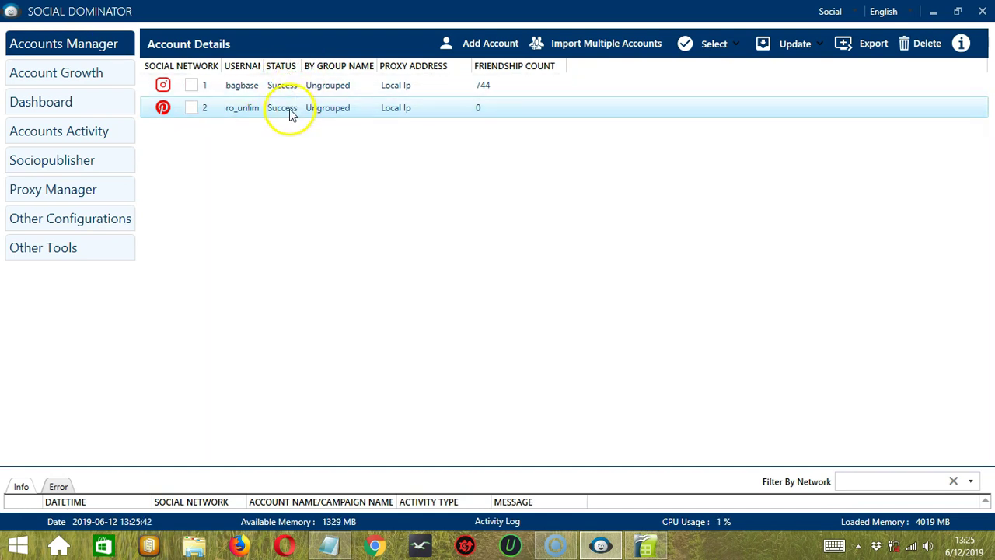
pyautogui.rightClick(239, 114)
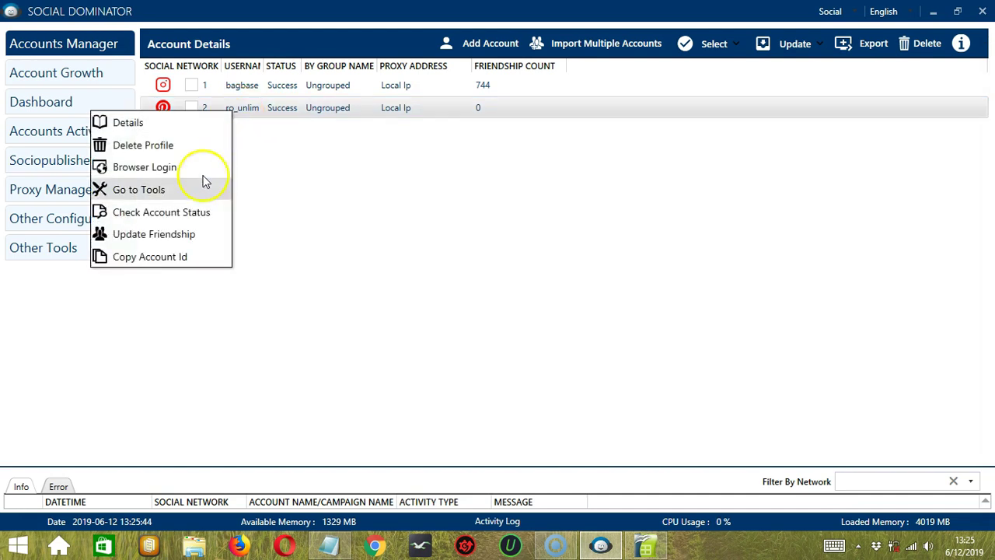
pyautogui.click(207, 237)
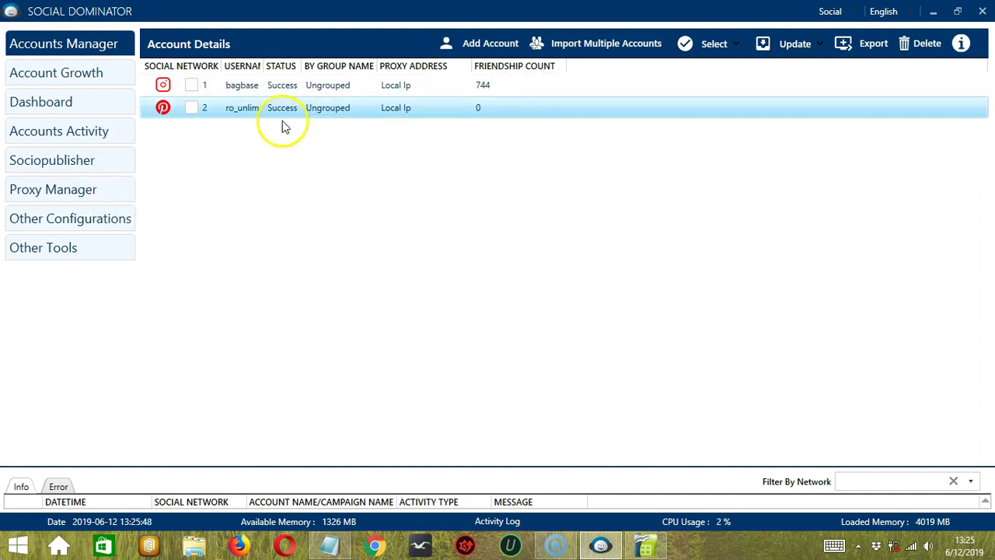
# Copy the Pinterest account's ID and dismiss the copied notice.
pyautogui.click(242, 109)
pyautogui.rightClick(242, 111)
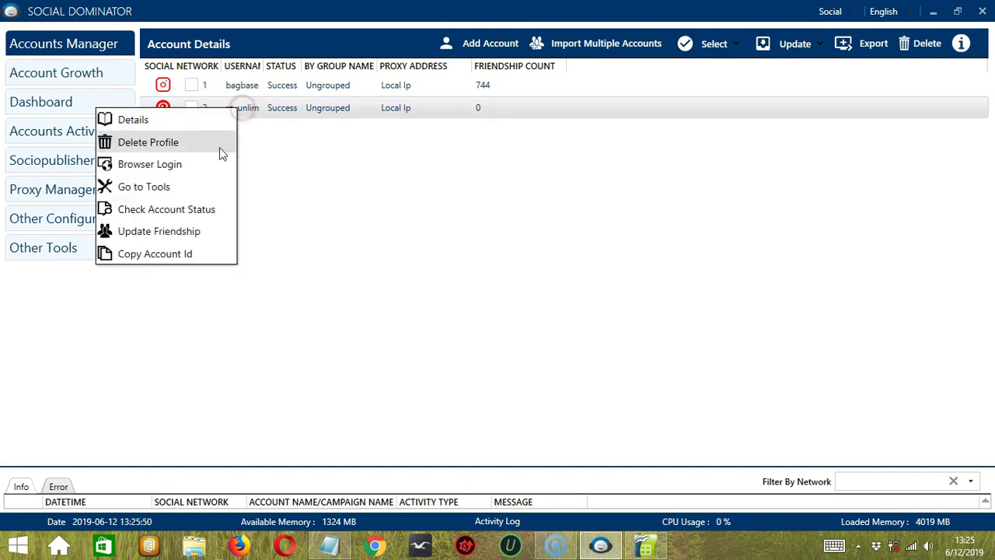
pyautogui.click(216, 254)
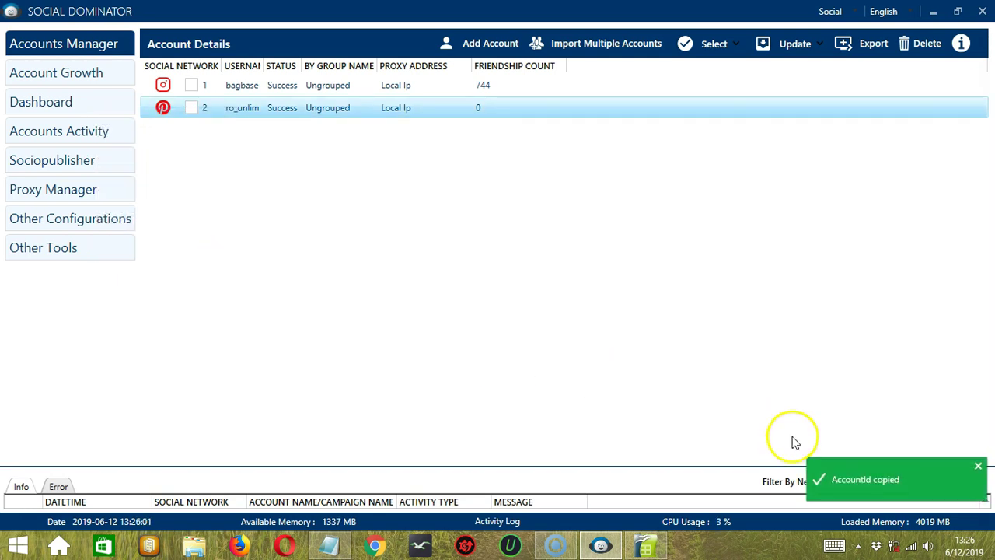
pyautogui.click(977, 469)
# Delete the Pinterest profile, confirming with Delete Anyways.
pyautogui.rightClick(257, 109)
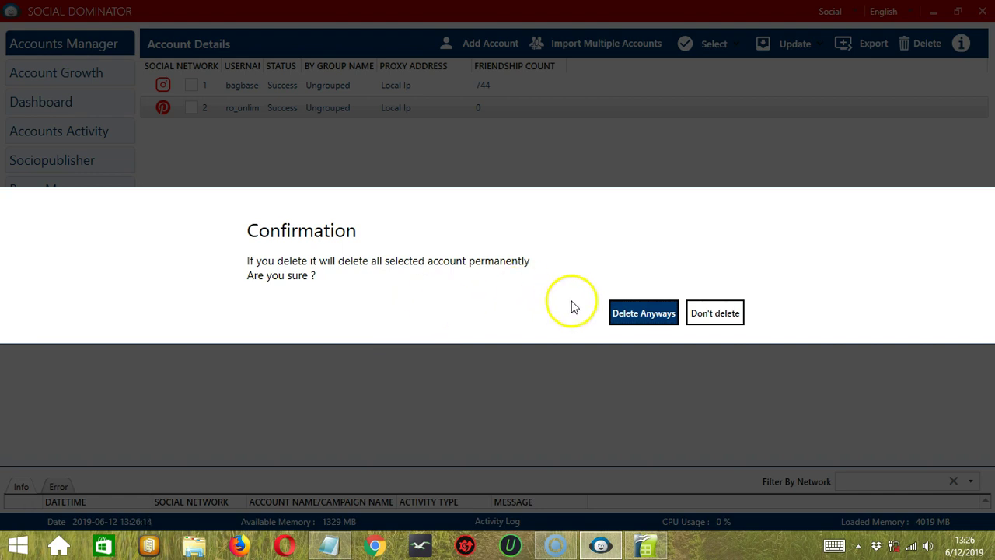
pyautogui.click(642, 314)
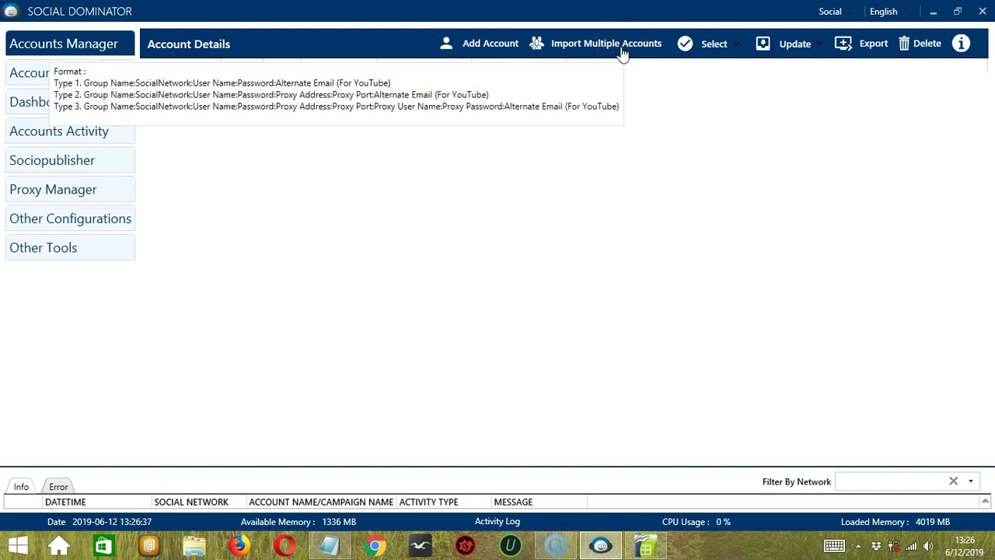
# In Notepad, select line 1's group, Pinterest network, login and password fields, then begin Save As.
pyautogui.hotkey('alt', 'Tab')
pyautogui.moveTo(7, 45); pyautogui.dragTo(73, 44)
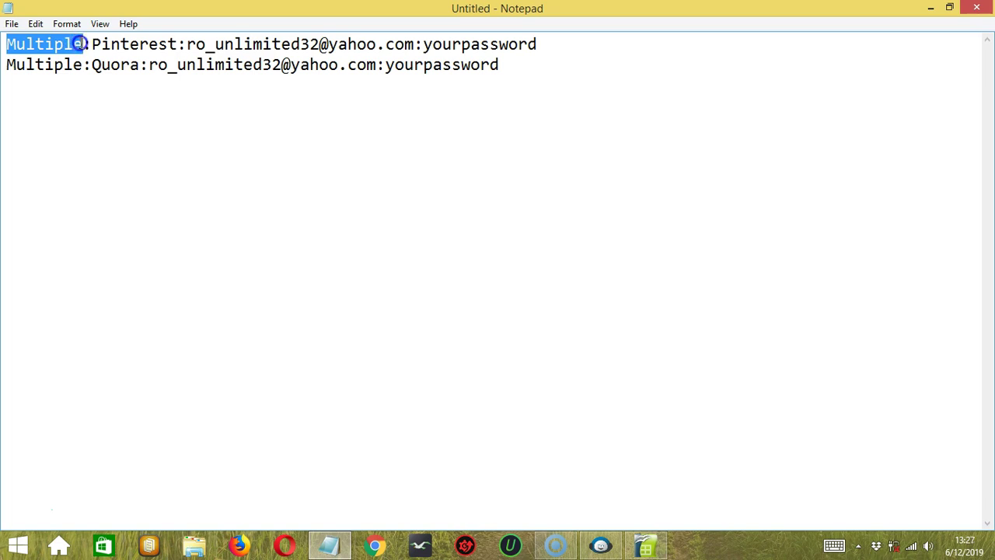
pyautogui.moveTo(89, 44); pyautogui.dragTo(141, 41)
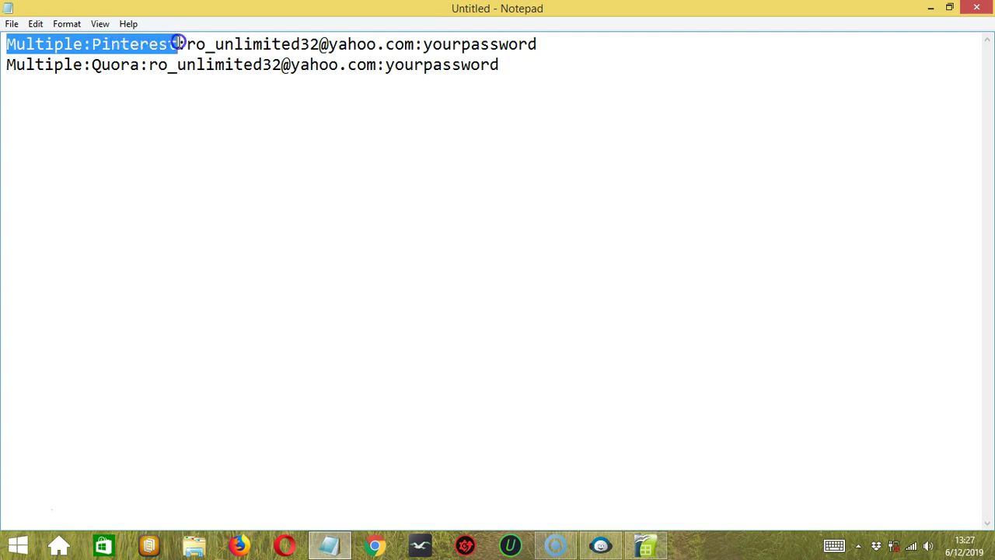
pyautogui.moveTo(207, 41); pyautogui.dragTo(390, 37)
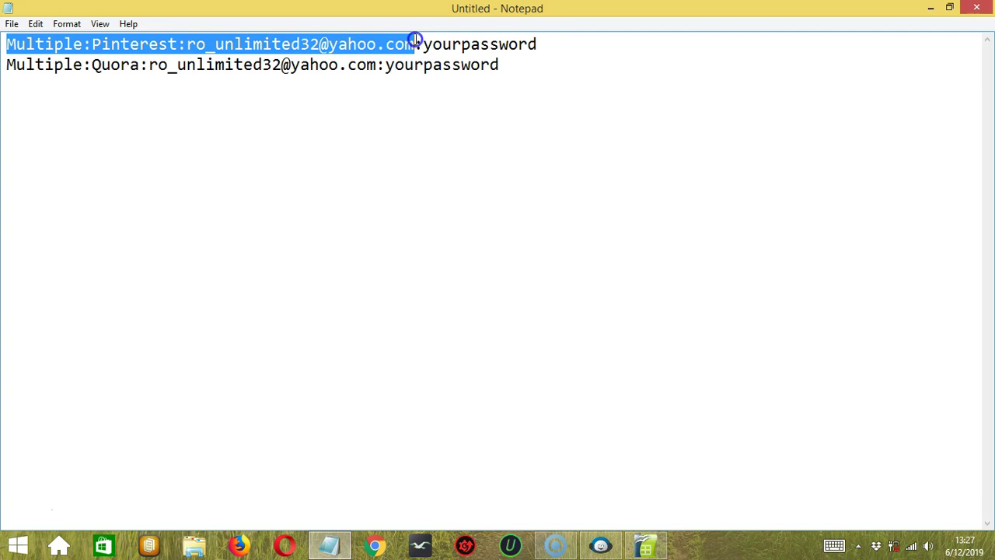
pyautogui.moveTo(421, 40); pyautogui.dragTo(522, 37)
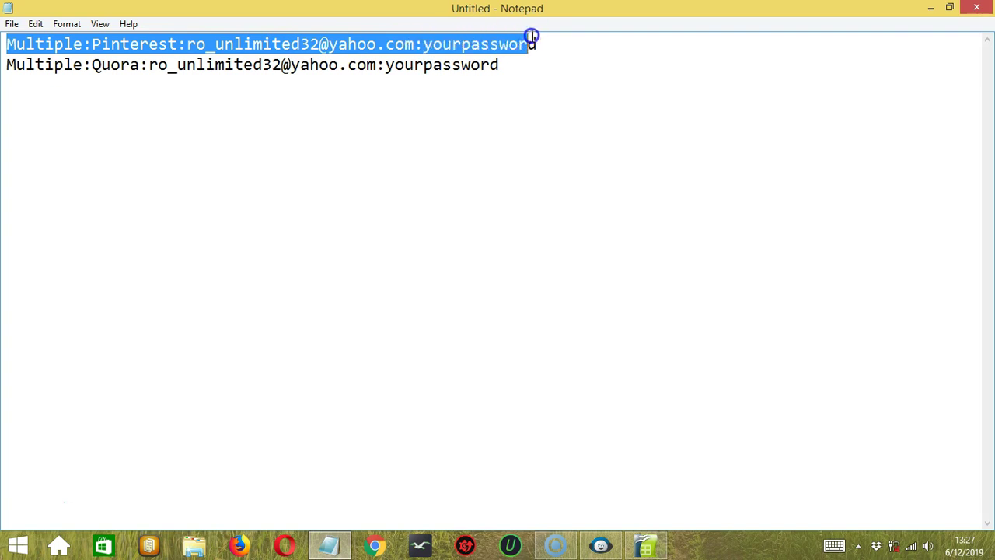
pyautogui.click(12, 23)
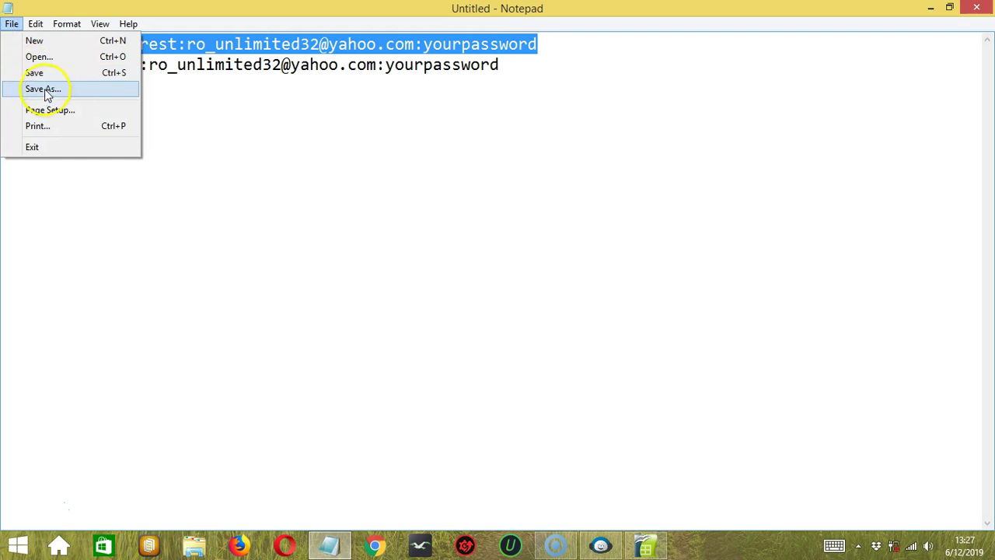
pyautogui.click(45, 91)
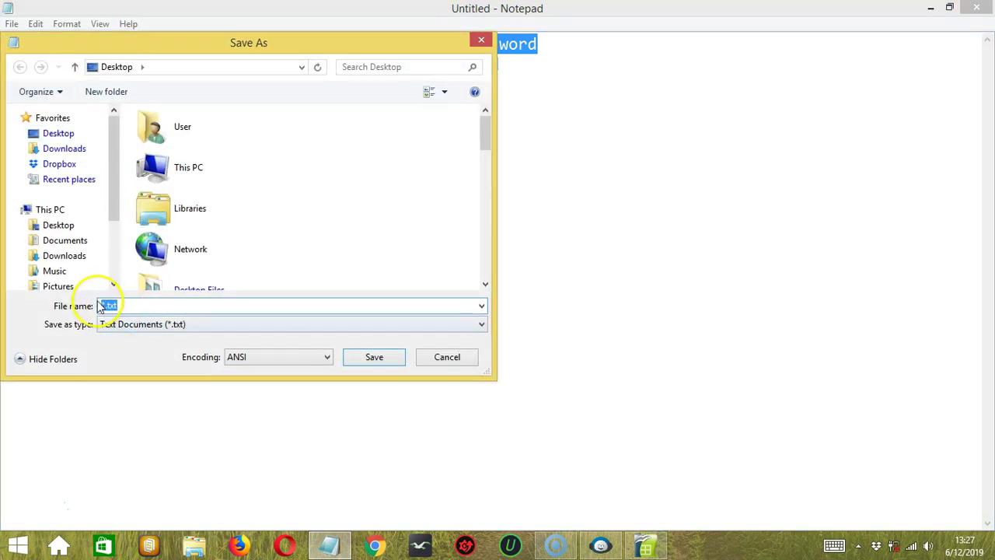
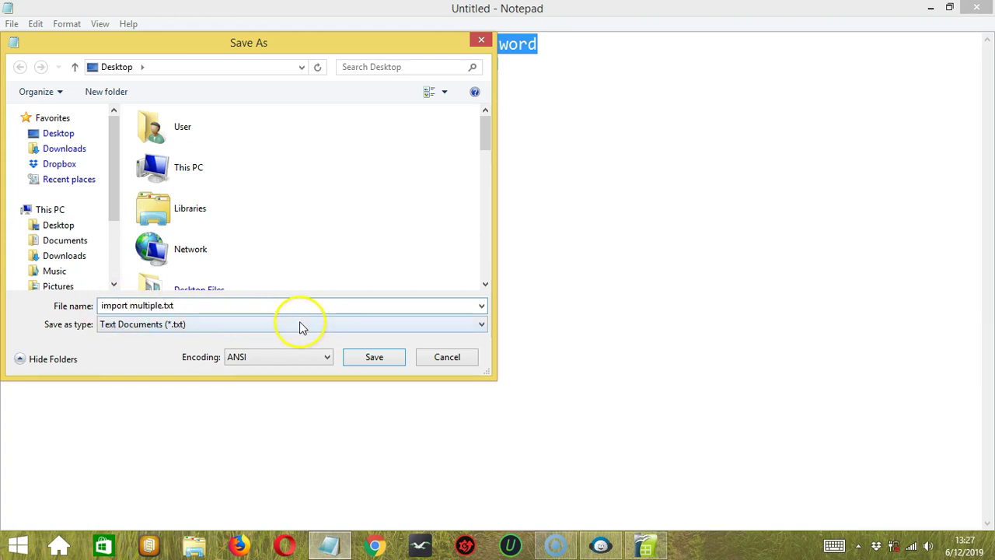
# Save the file as import multiple.txt, then delete the Quora account line.
pyautogui.click(371, 357)
pyautogui.click(562, 40)
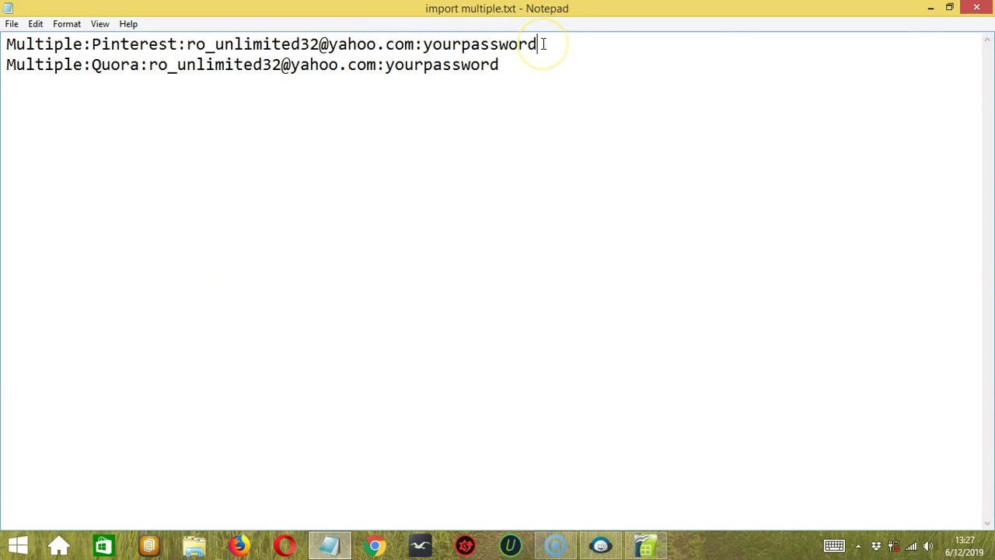
pyautogui.click(506, 93)
pyautogui.doubleClick(517, 67)
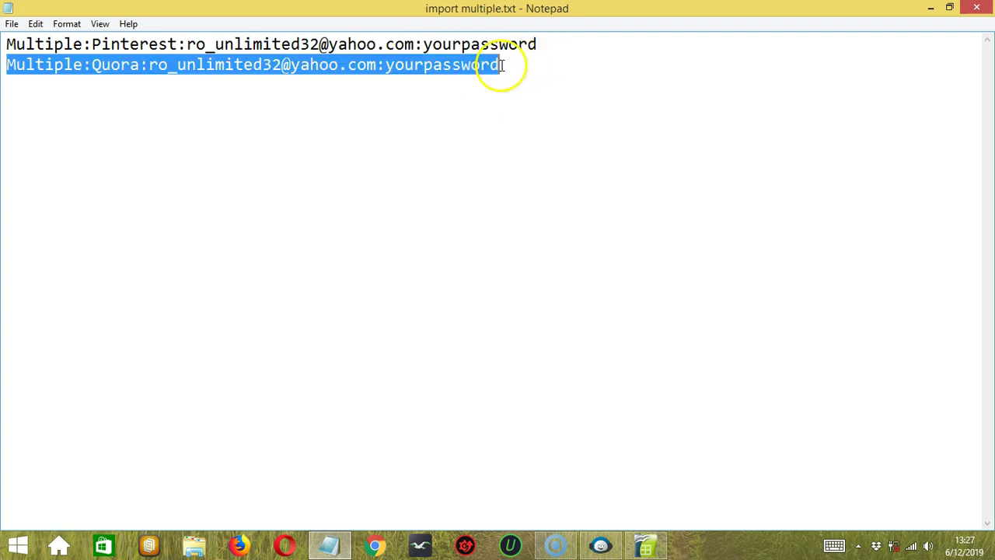
pyautogui.press('BackSpace')
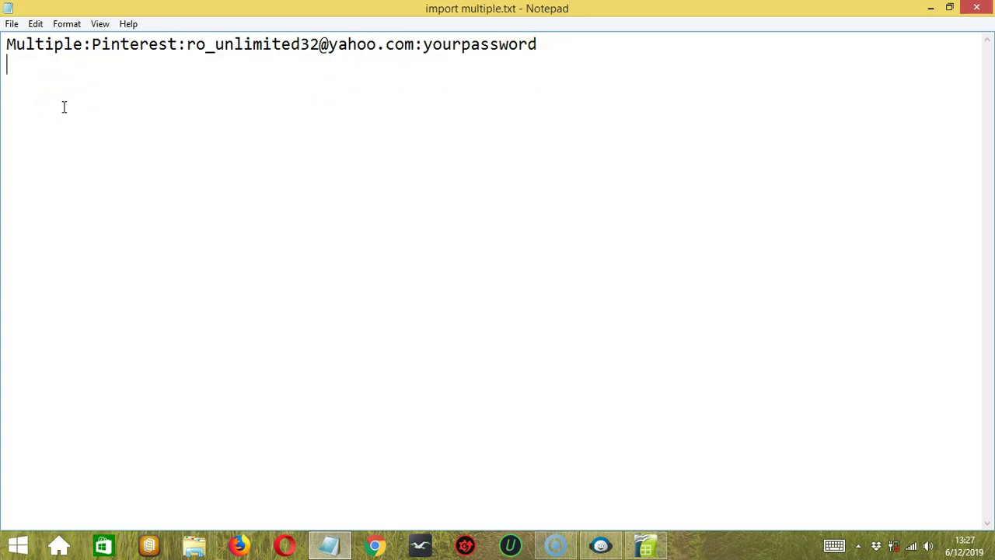
# Save the Pinterest-only text under the new name import single.txt.
pyautogui.click(11, 24)
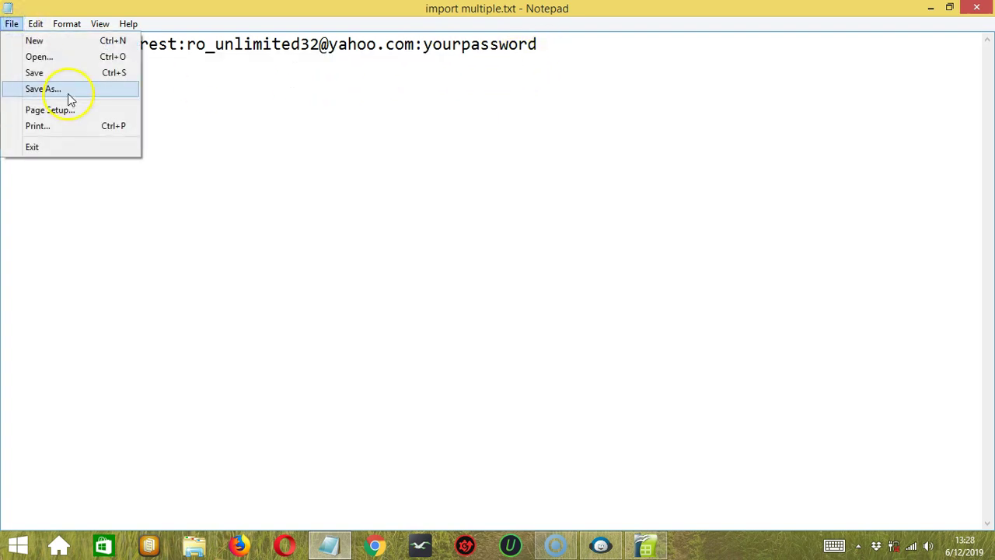
pyautogui.click(67, 90)
pyautogui.doubleClick(156, 306)
pyautogui.press('BackSpace')
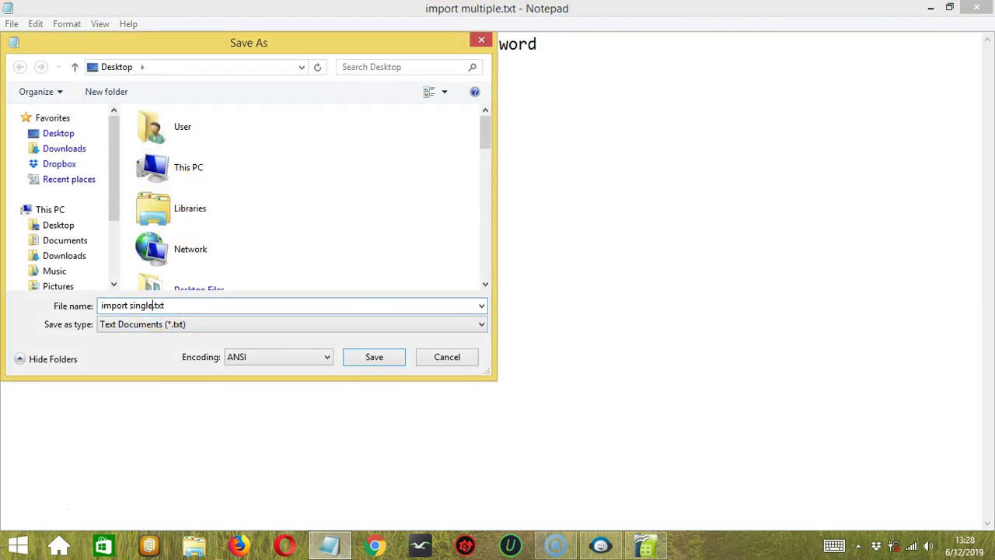
pyautogui.write('single')
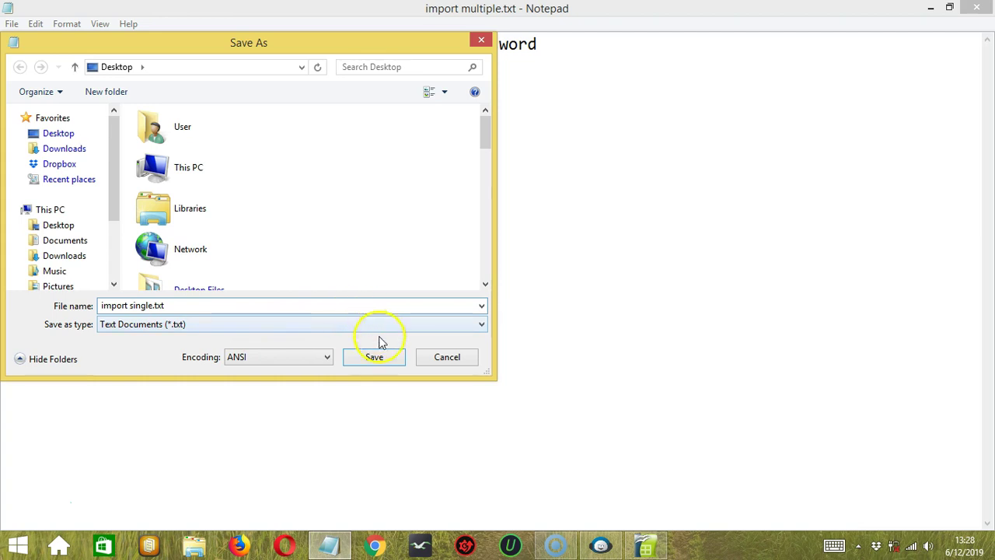
pyautogui.click(384, 359)
pyautogui.hotkey('alt', 'Tab')
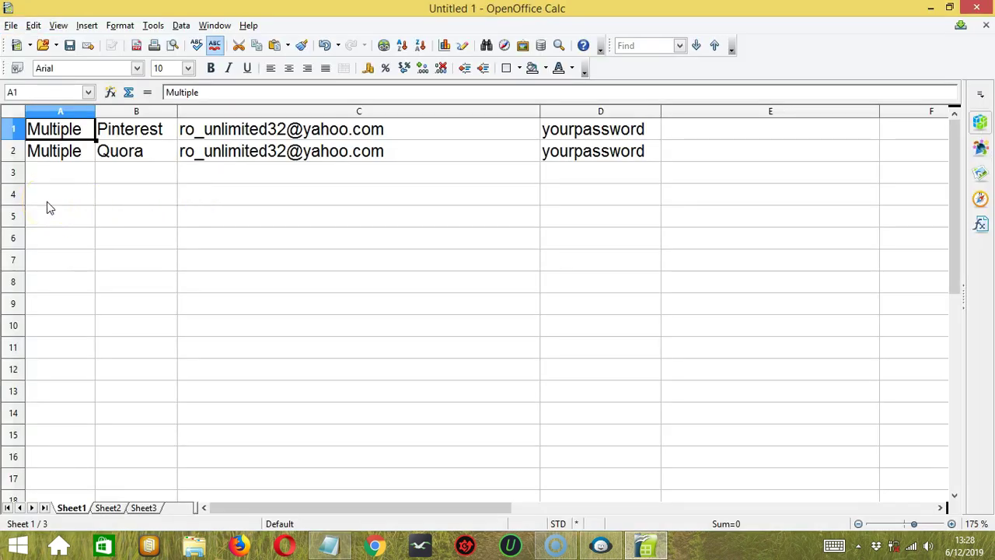
# Save the Pinterest and Quora sheet as Text CSV named import multiple.
pyautogui.click(81, 129)
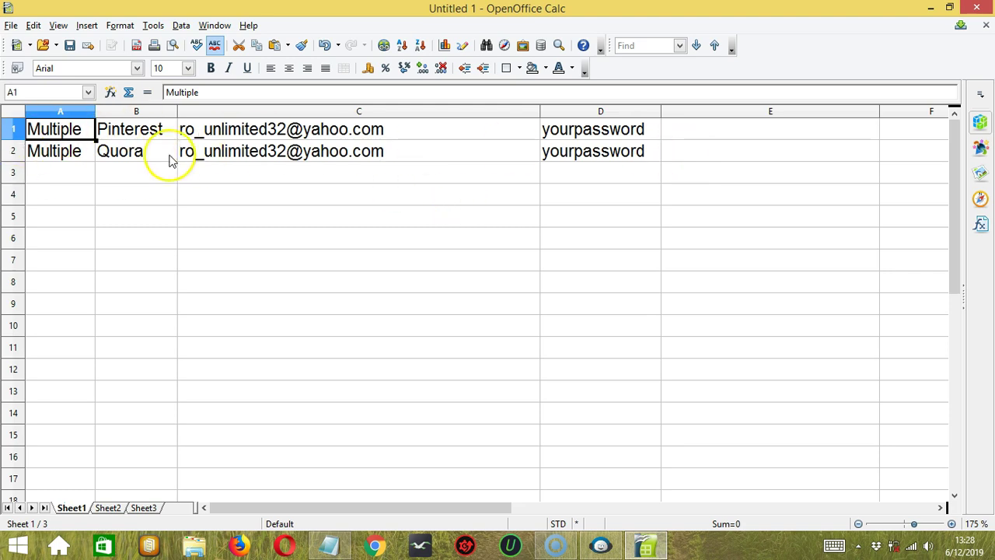
pyautogui.click(11, 25)
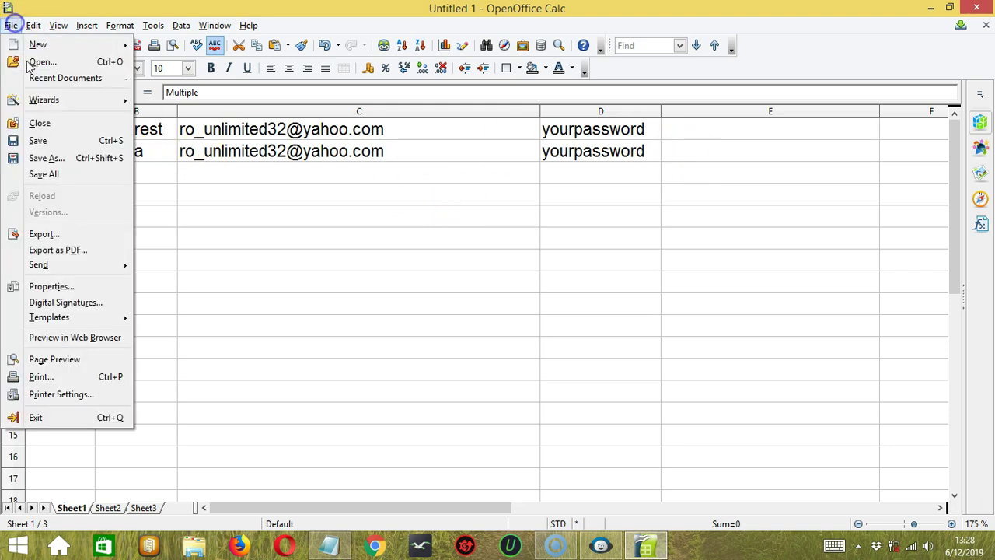
pyautogui.click(73, 159)
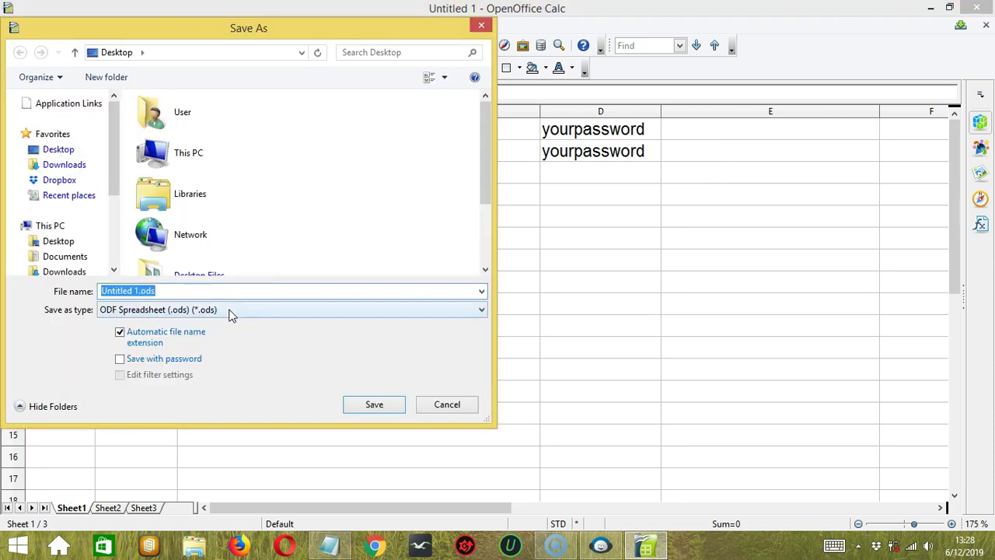
pyautogui.click(229, 314)
pyautogui.click(169, 466)
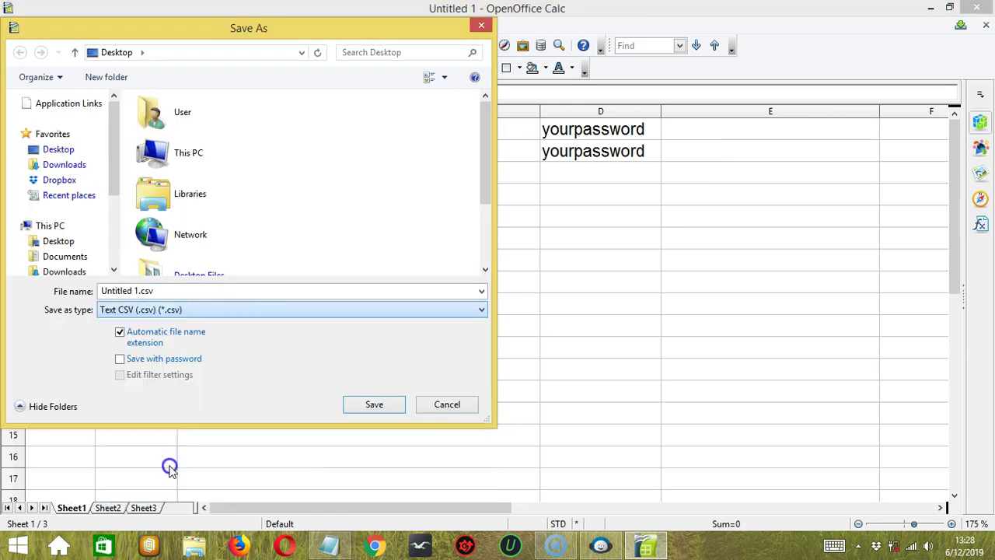
pyautogui.moveTo(131, 291); pyautogui.dragTo(101, 291)
pyautogui.press('BackSpace')
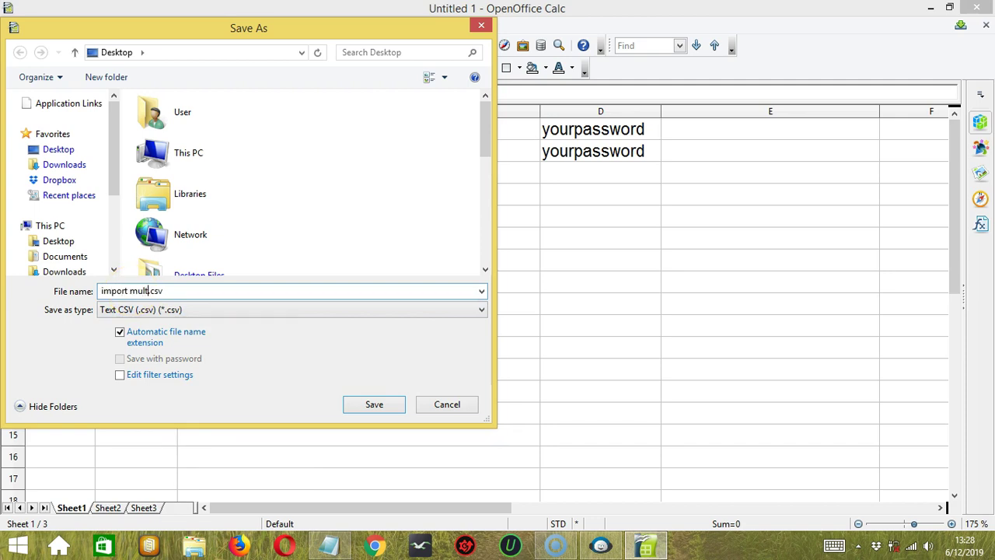
pyautogui.write('import multiple')
pyautogui.click(374, 404)
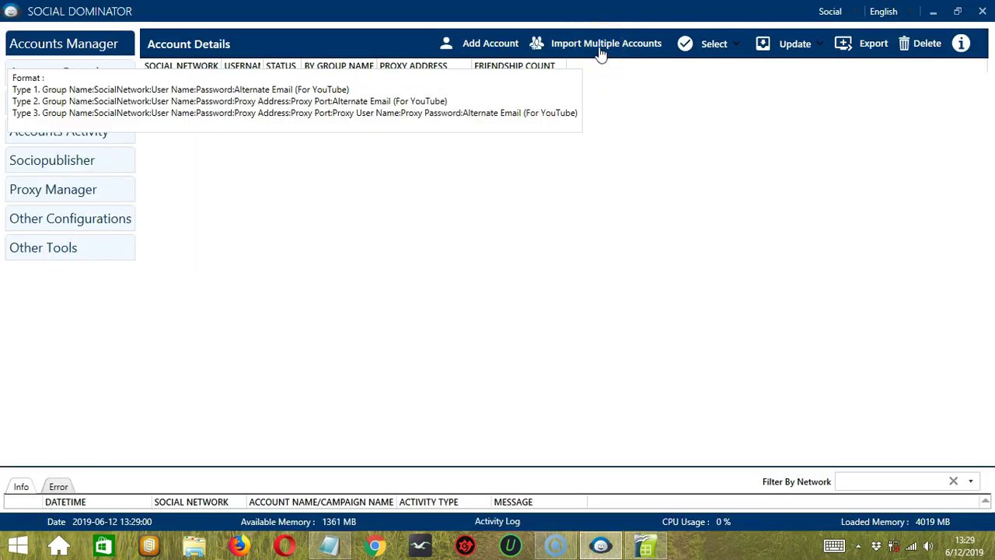
# Import import multiple.txt from the Desktop, adding Pinterest and Quora accounts in group Multiple.
pyautogui.click(601, 48)
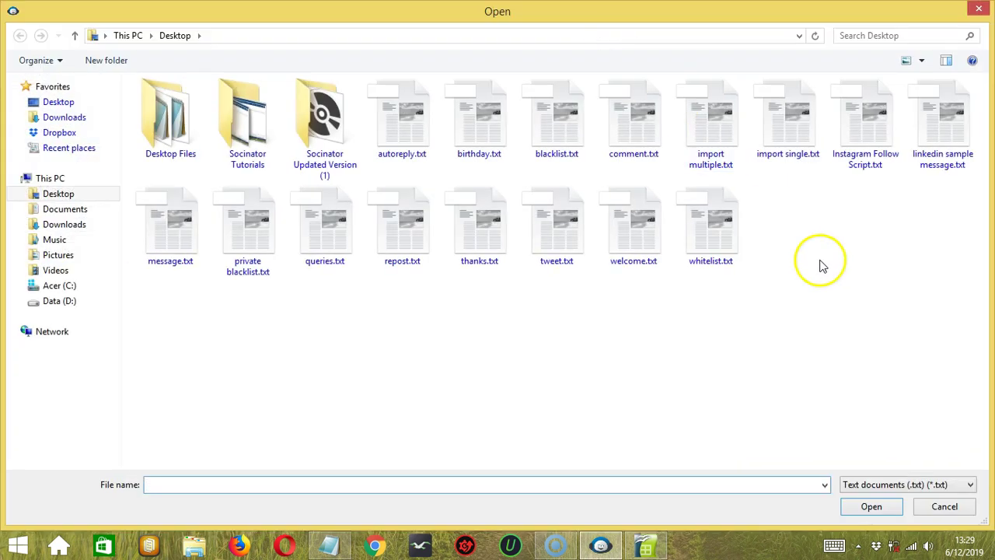
pyautogui.click(714, 137)
pyautogui.click(858, 506)
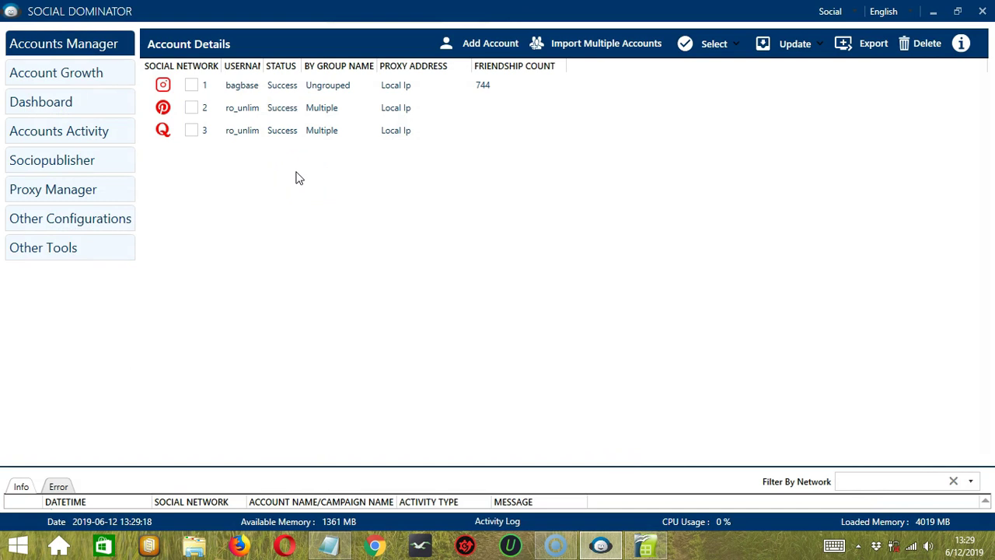
pyautogui.click(292, 148)
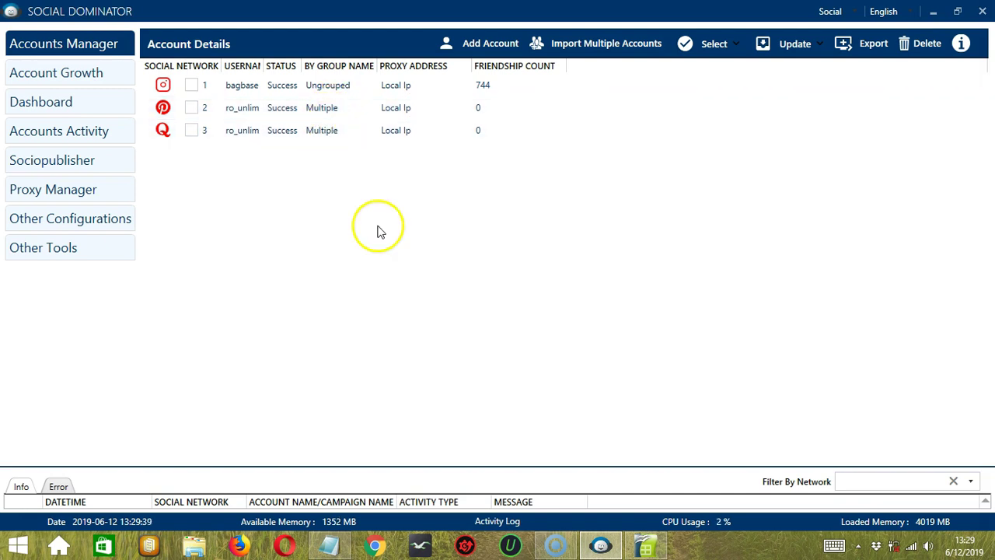
# Tick all three accounts from the Select options, then untick them all.
pyautogui.click(725, 48)
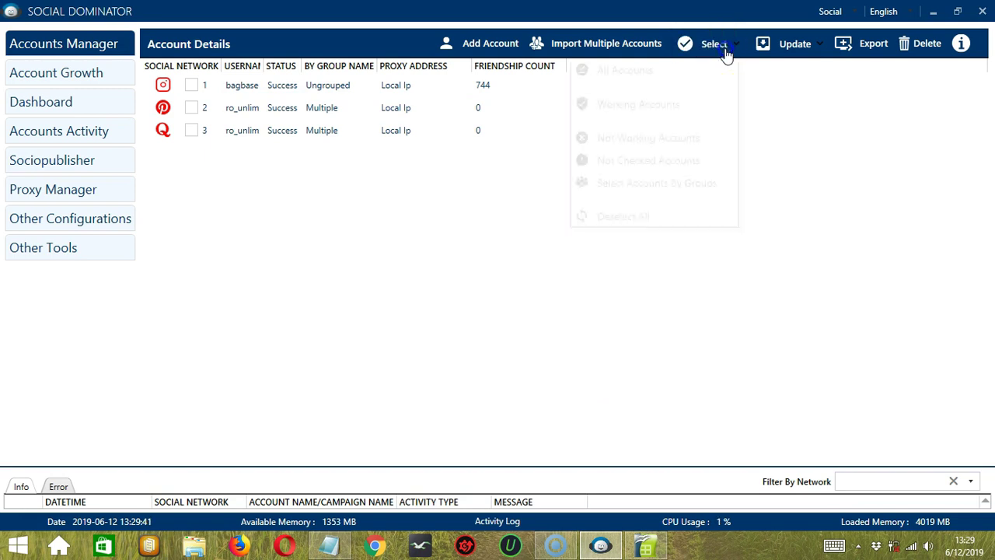
pyautogui.click(703, 69)
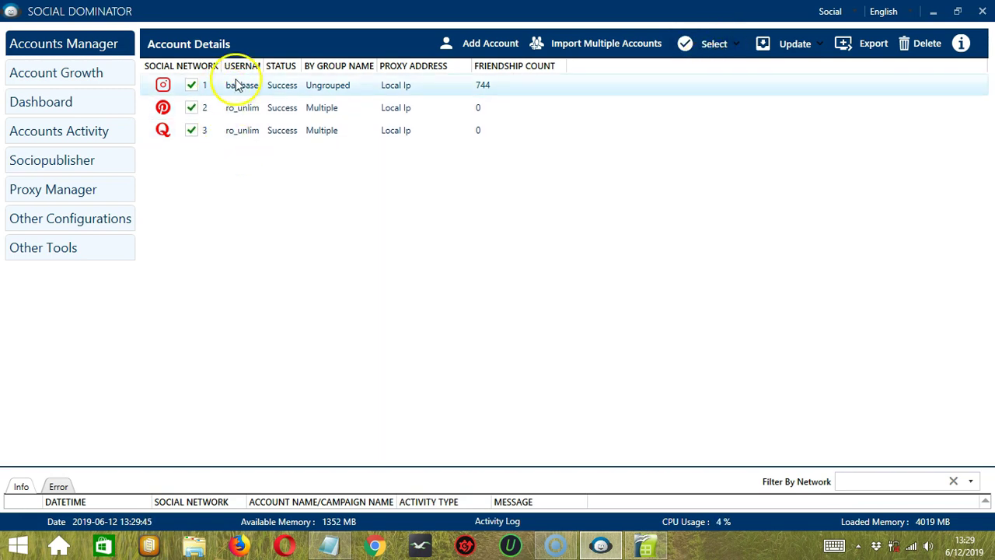
pyautogui.click(709, 43)
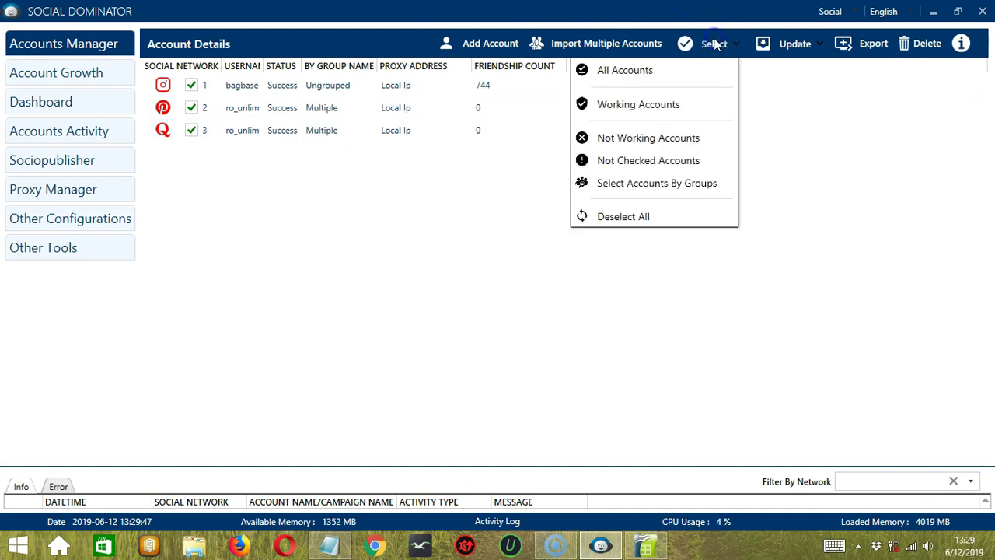
pyautogui.click(686, 216)
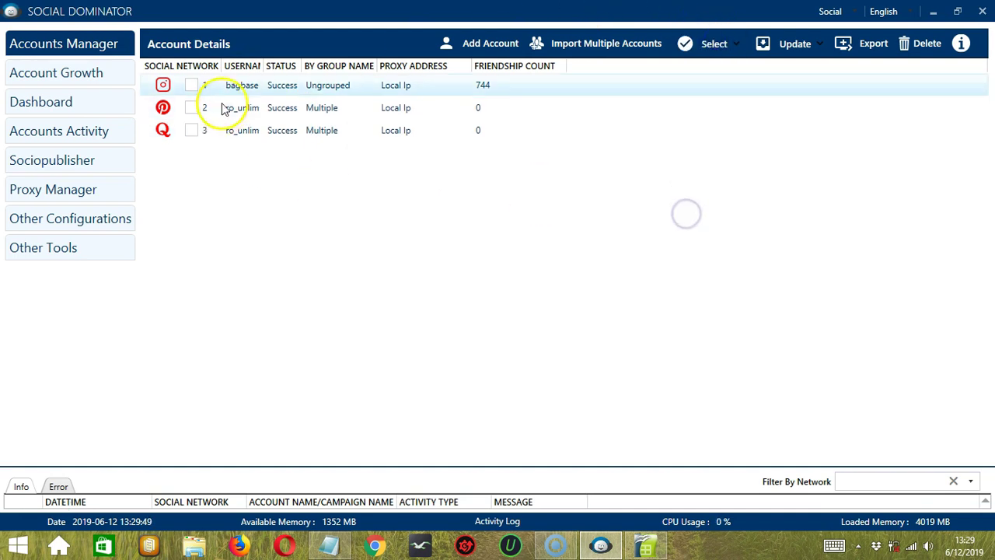
# Try the Select options for working, not-working and not-yet-verified accounts.
pyautogui.click(723, 45)
pyautogui.click(681, 106)
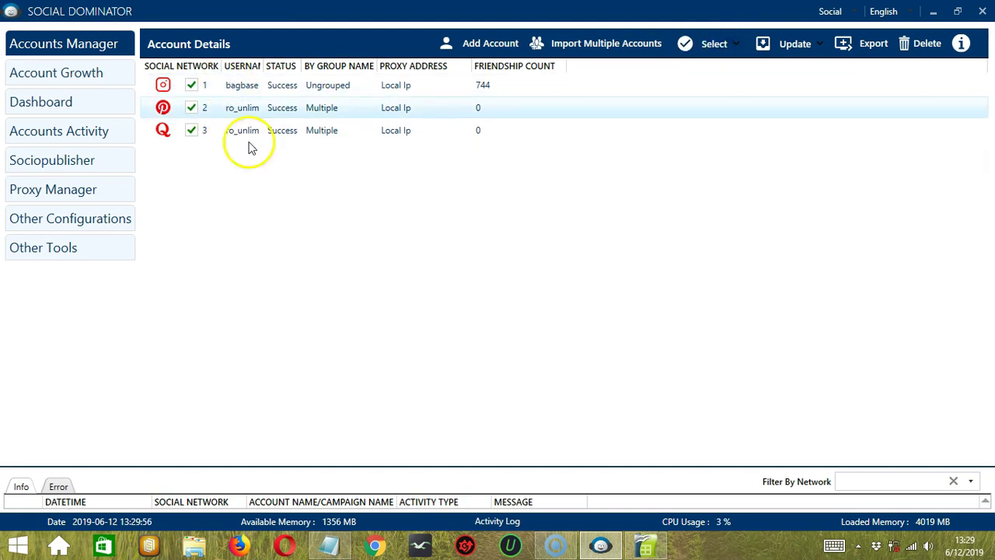
pyautogui.click(714, 44)
pyautogui.click(692, 215)
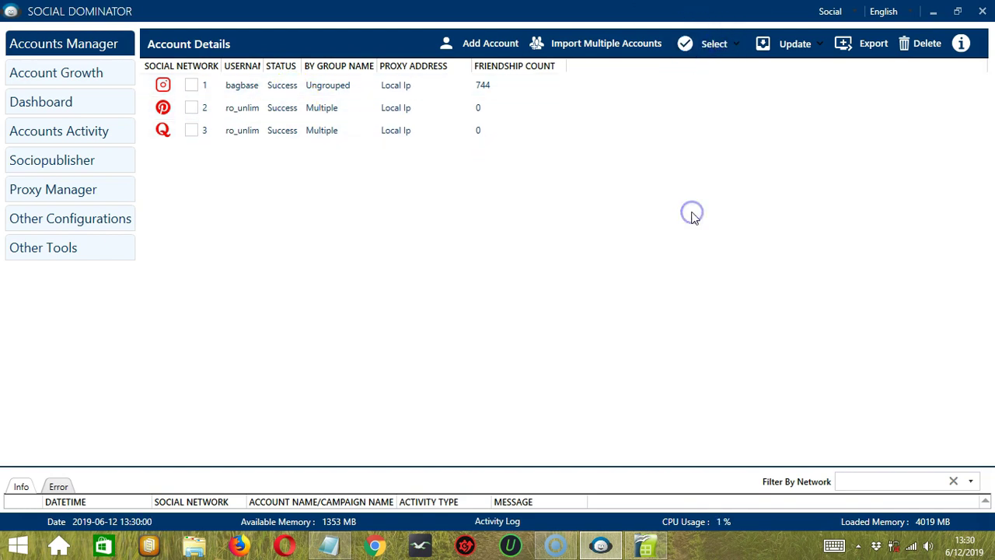
pyautogui.click(707, 45)
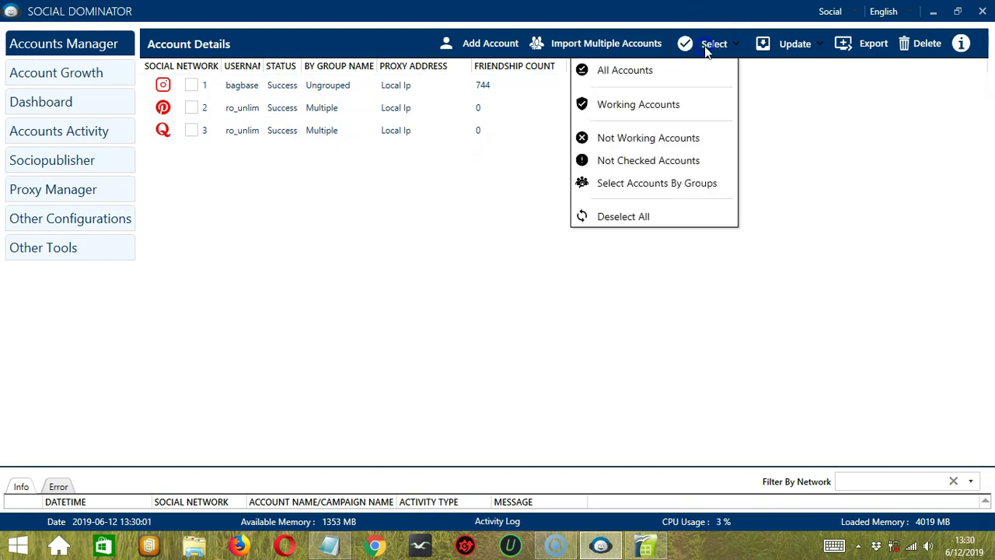
pyautogui.click(687, 138)
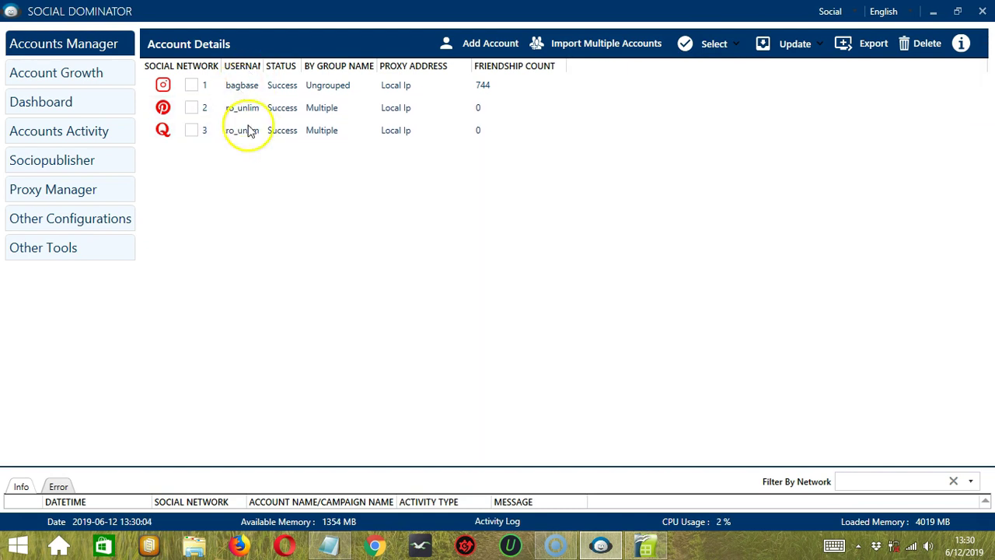
pyautogui.click(724, 41)
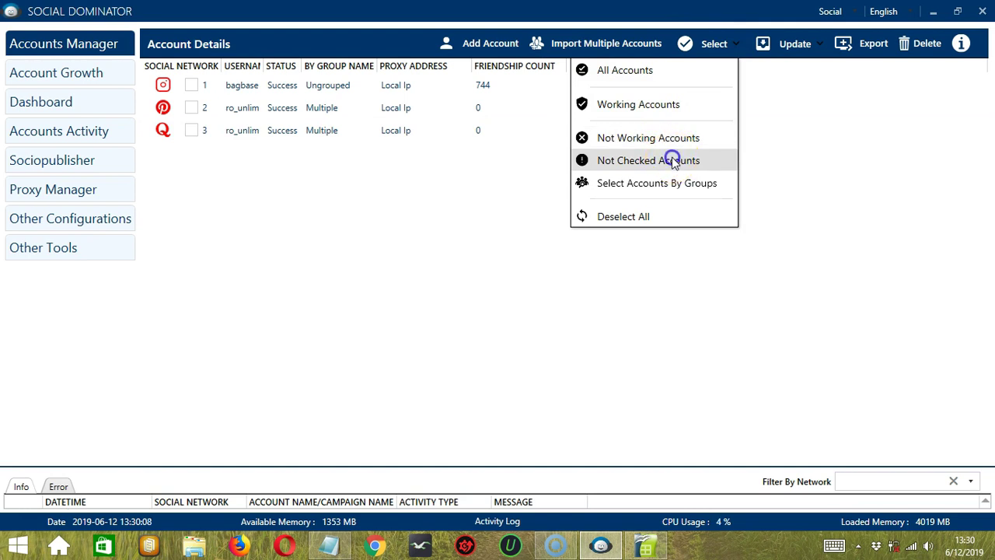
pyautogui.click(673, 160)
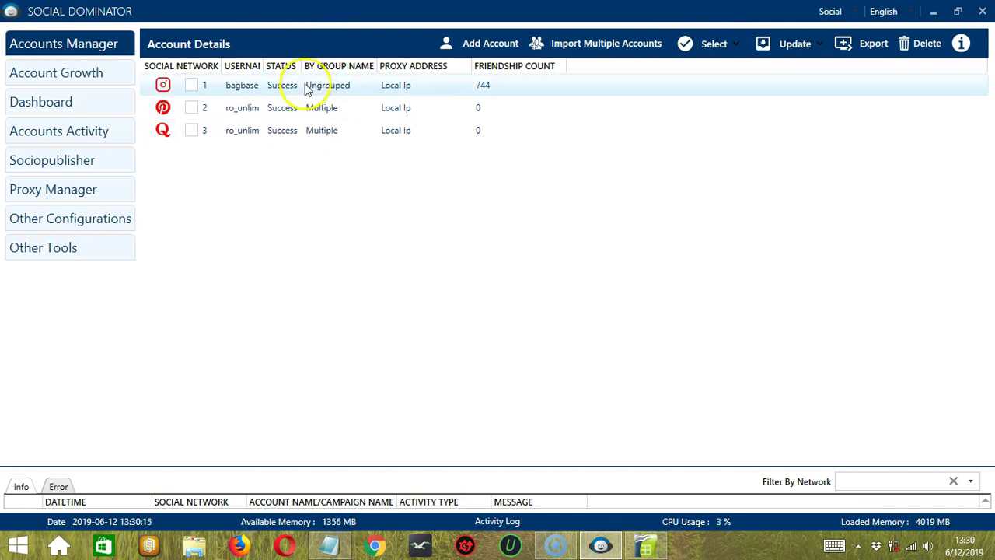
# Select by groups: untick Ungrouped, tick Multiple, then untick Multiple.
pyautogui.click(711, 45)
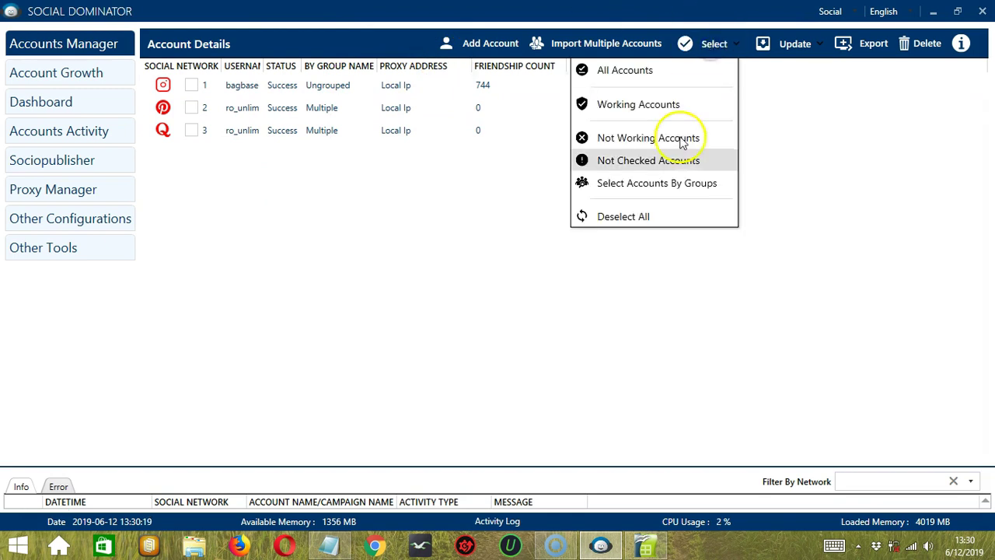
pyautogui.click(675, 185)
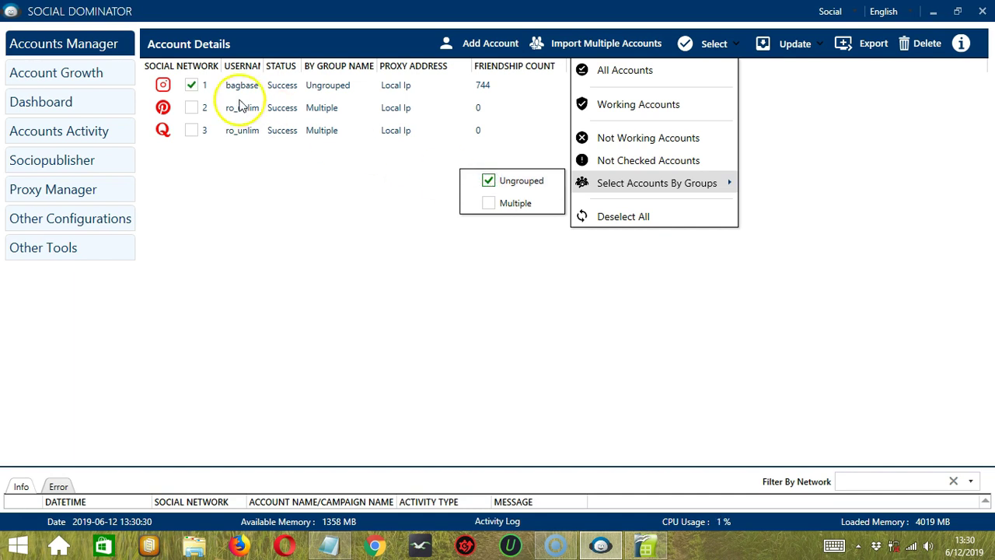
pyautogui.click(485, 180)
pyautogui.click(490, 202)
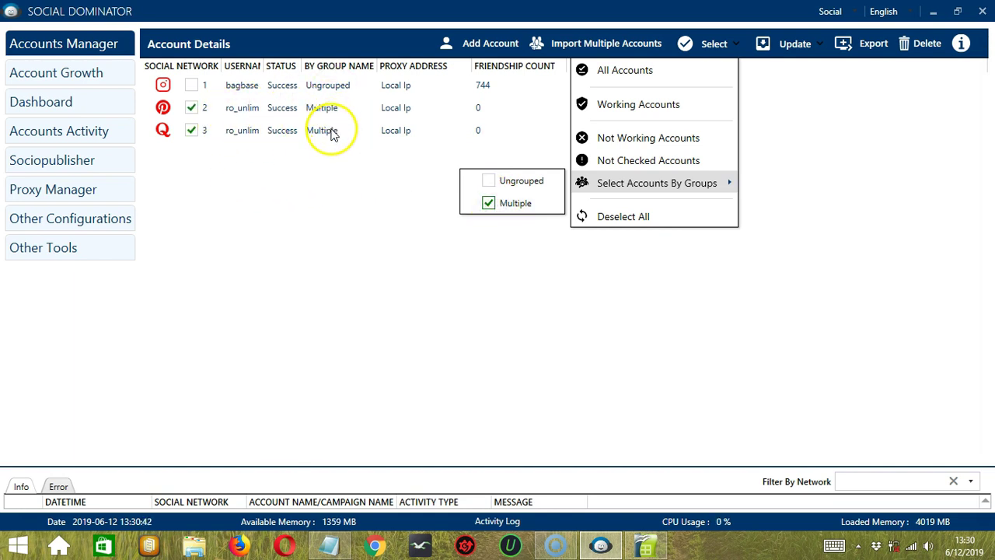
pyautogui.click(488, 204)
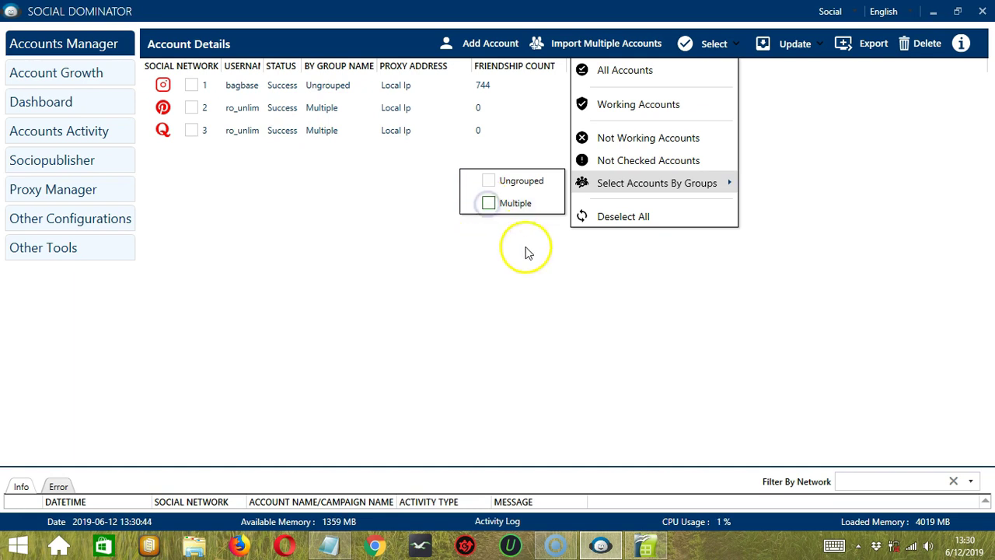
# Try Update All Details with no account selected and dismiss the alert.
pyautogui.click(797, 44)
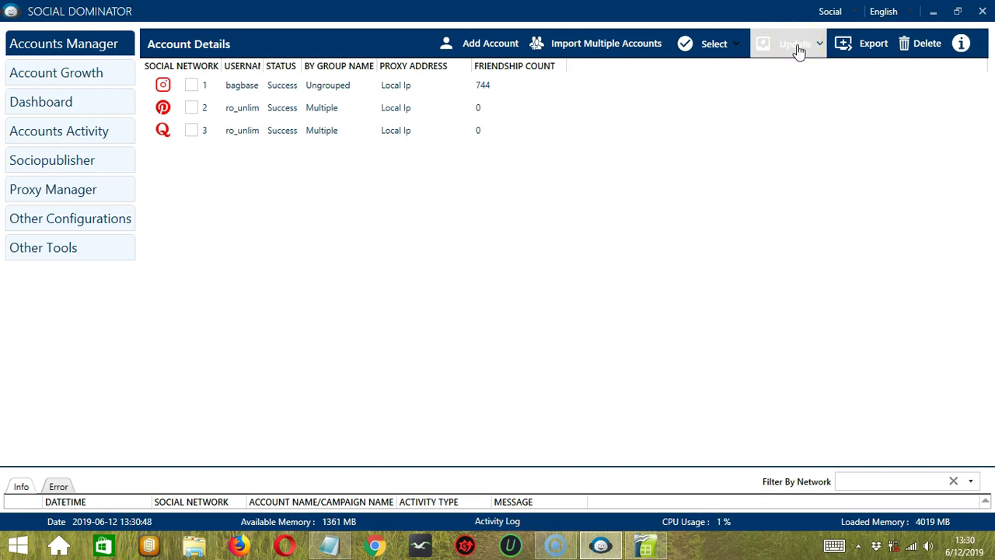
pyautogui.click(799, 49)
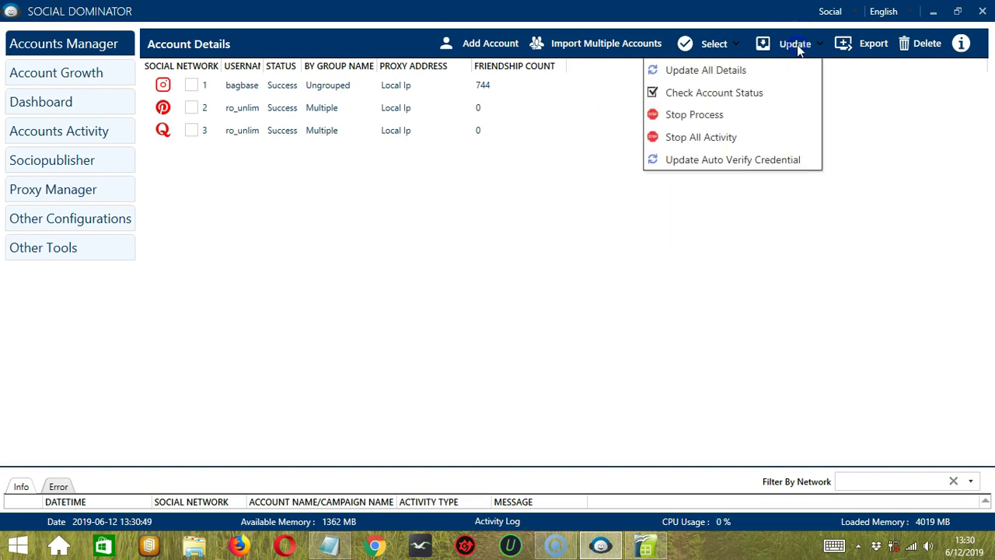
pyautogui.click(758, 75)
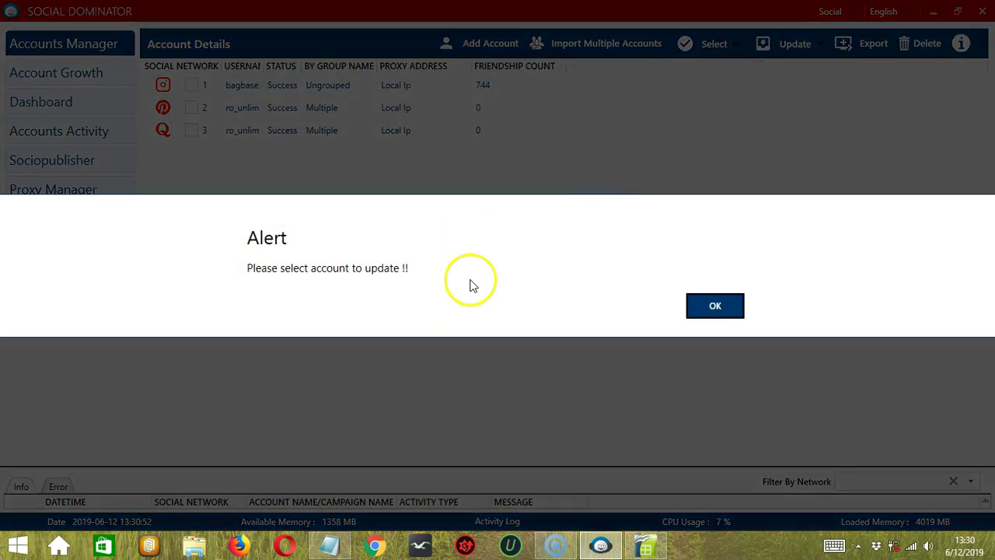
pyautogui.click(697, 305)
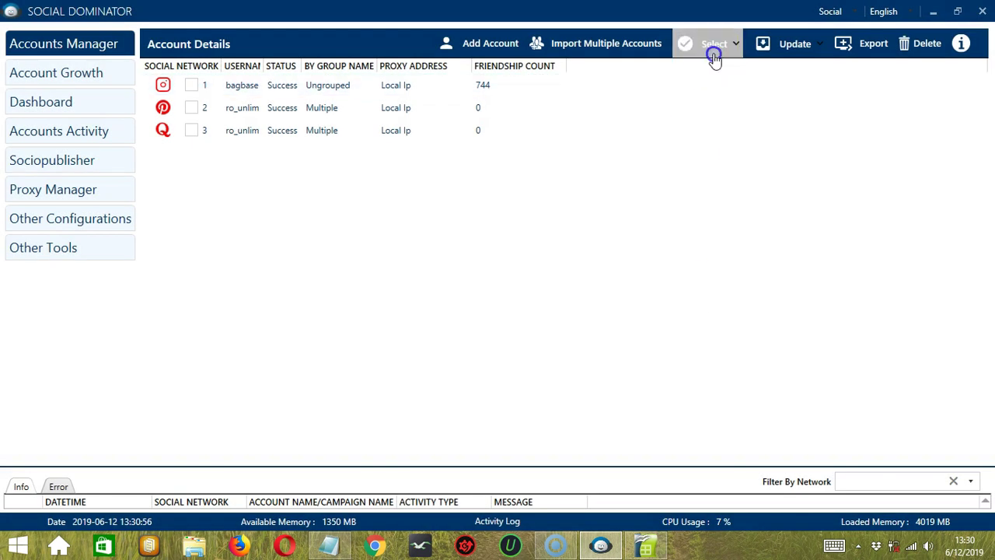
# Tick the two Multiple group accounts and update all their details.
pyautogui.click(714, 58)
pyautogui.moveTo(640, 191)
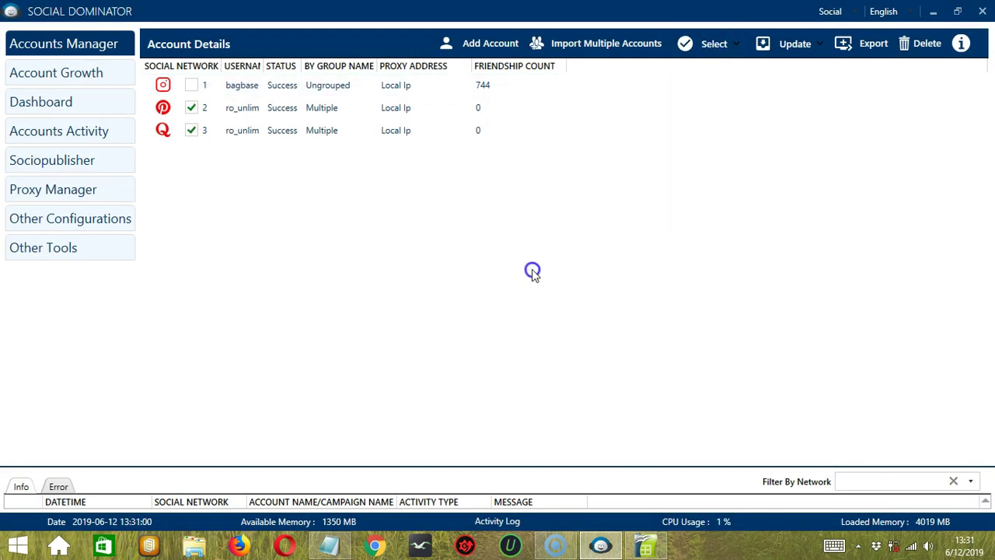
pyautogui.click(803, 41)
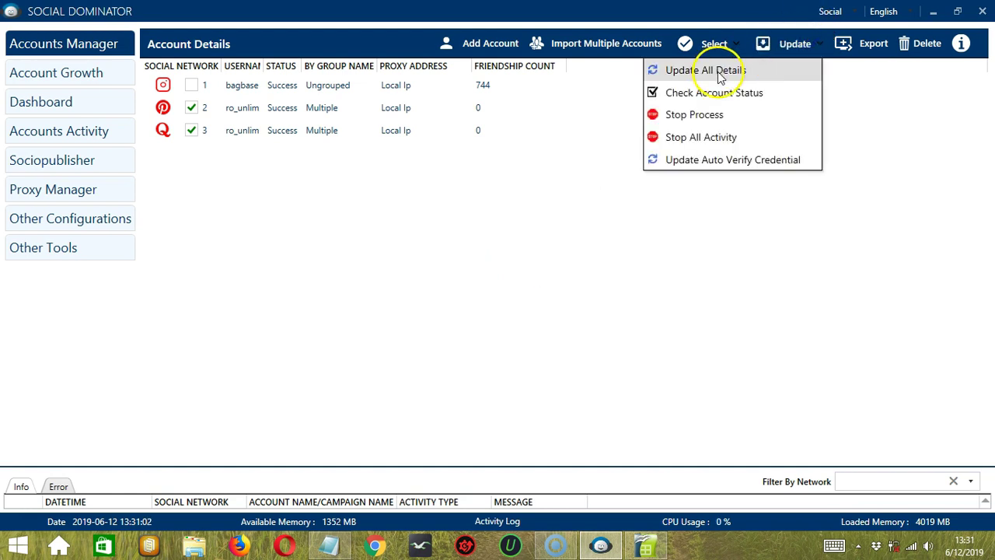
pyautogui.click(719, 73)
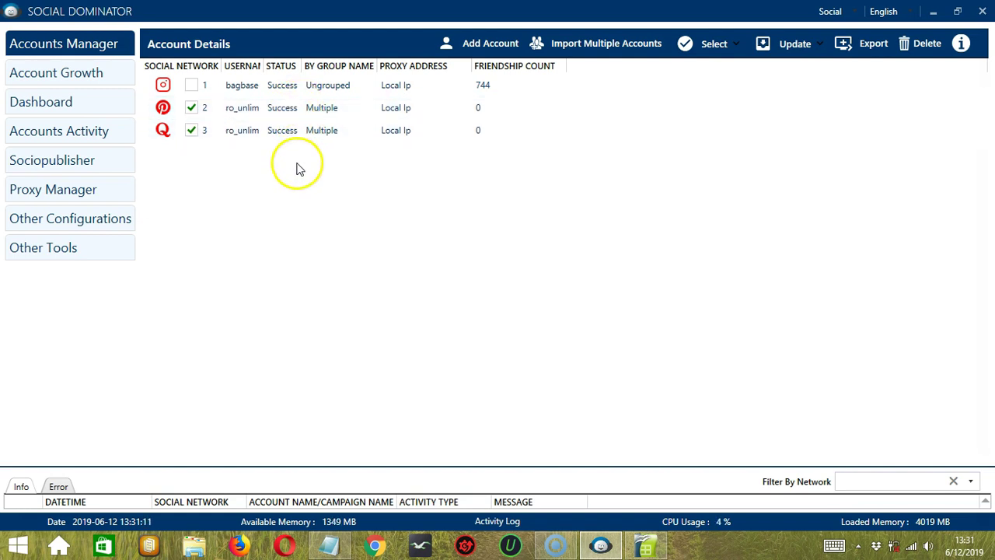
# Check the status of the selected accounts, then stop the running process.
pyautogui.click(795, 44)
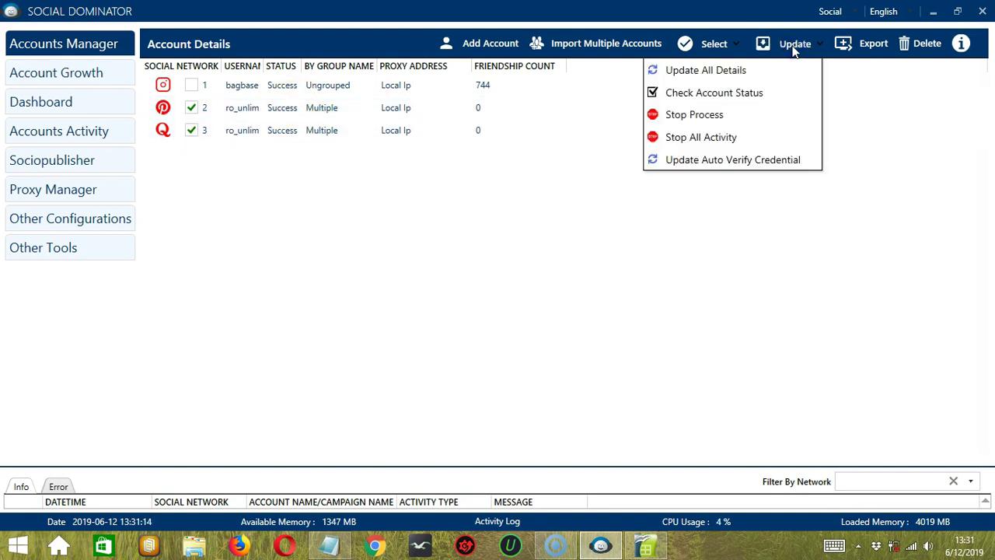
pyautogui.click(761, 93)
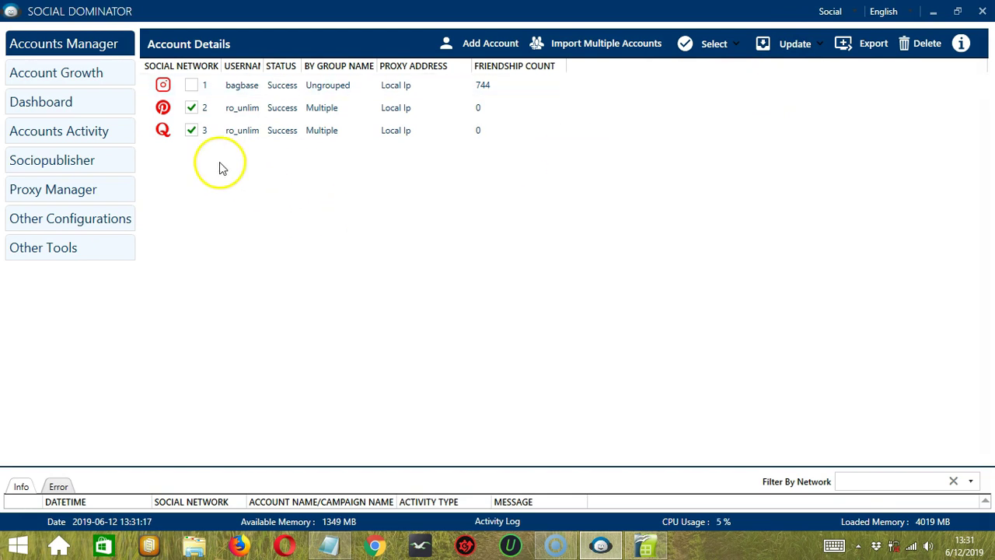
pyautogui.click(789, 43)
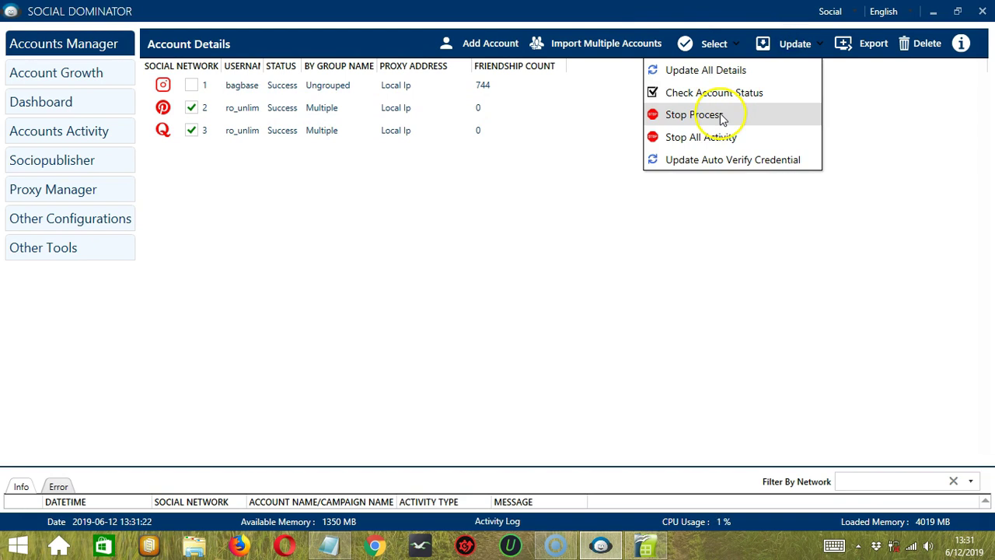
pyautogui.click(740, 116)
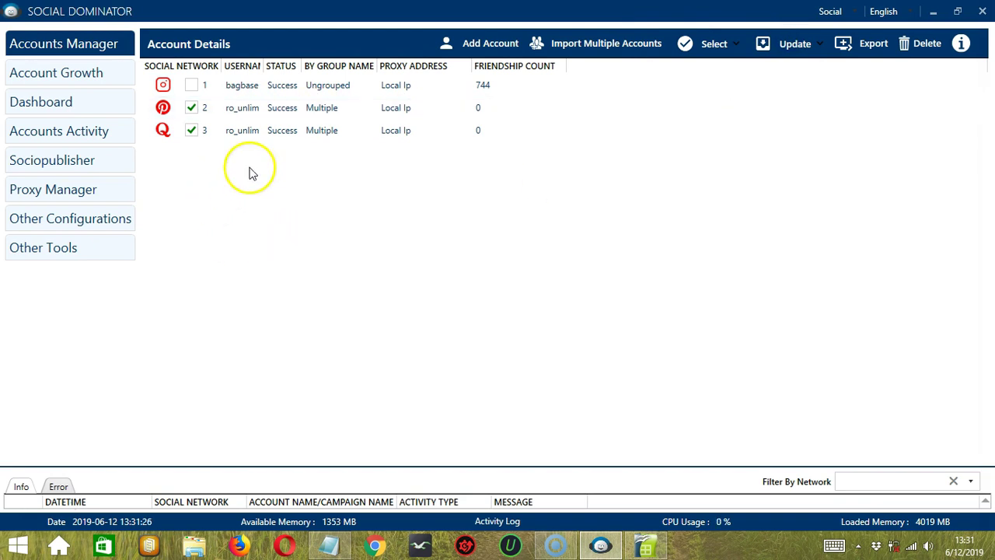
# Stop all activity and update auto verify credentials for the selected accounts.
pyautogui.click(784, 37)
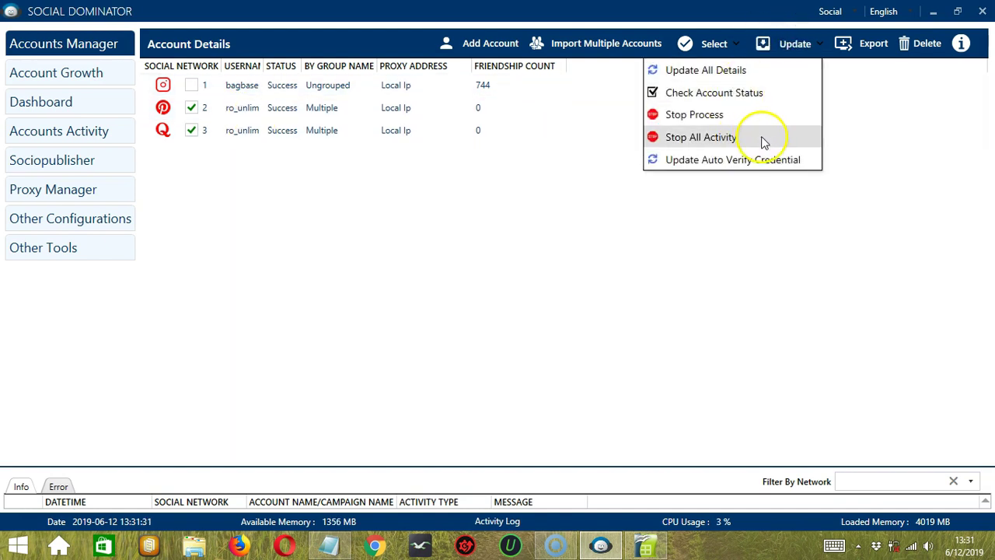
pyautogui.click(761, 137)
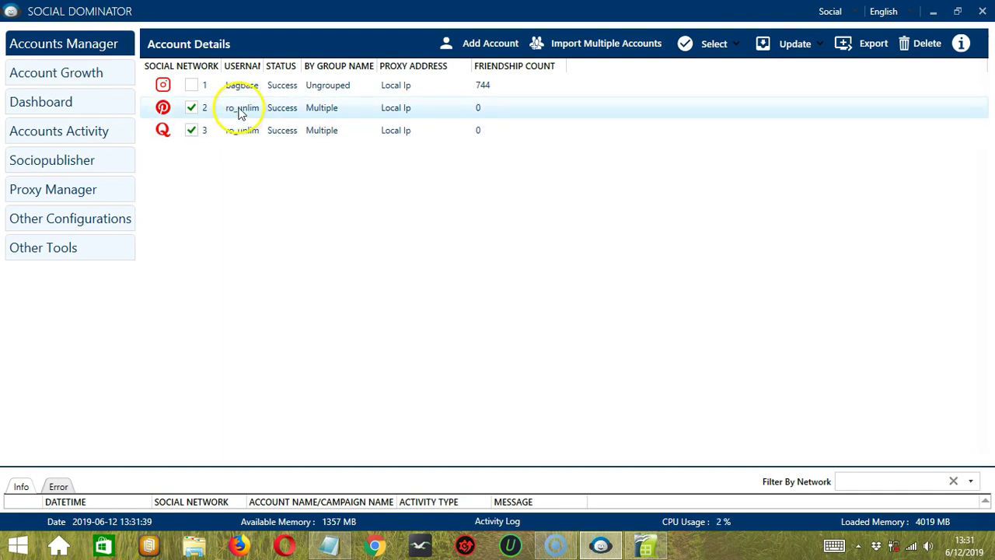
pyautogui.click(793, 44)
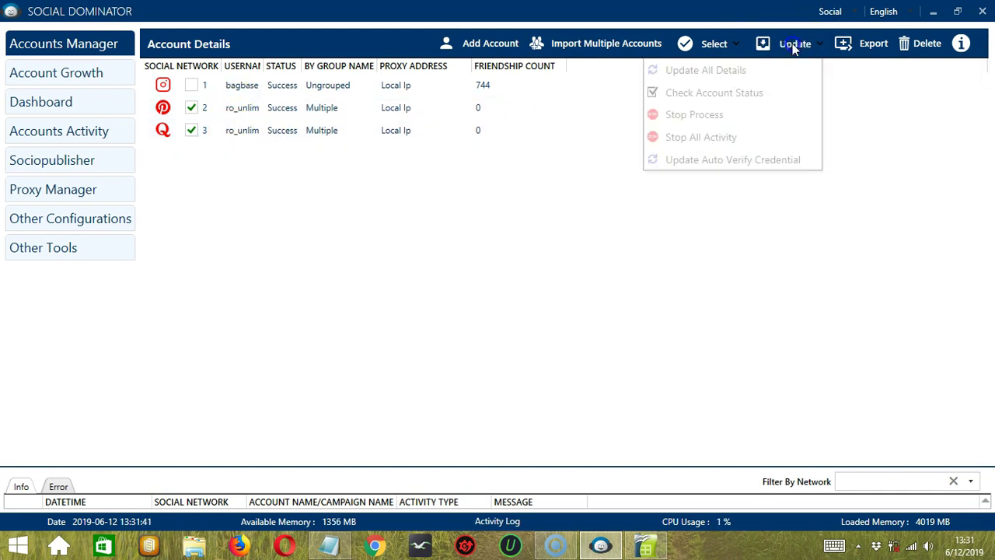
pyautogui.click(812, 161)
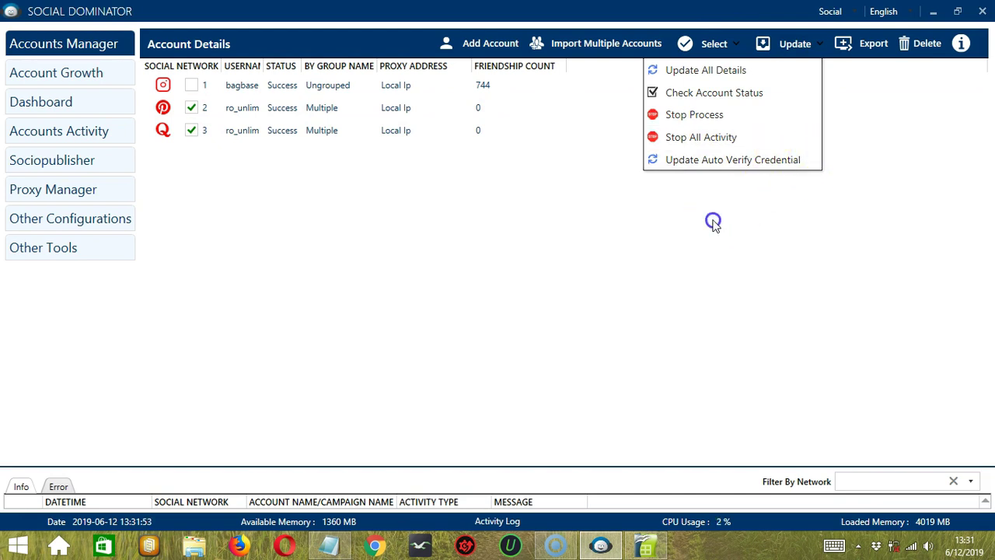
# Export the two ticked accounts to Social_Accounts 12062019102331.csv in the Desktop folder.
pyautogui.click(866, 54)
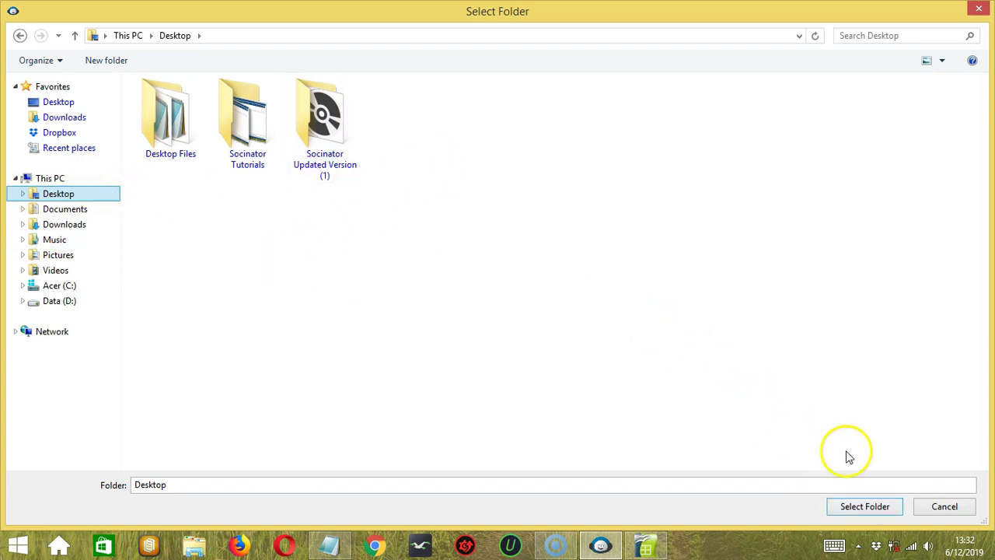
pyautogui.click(836, 507)
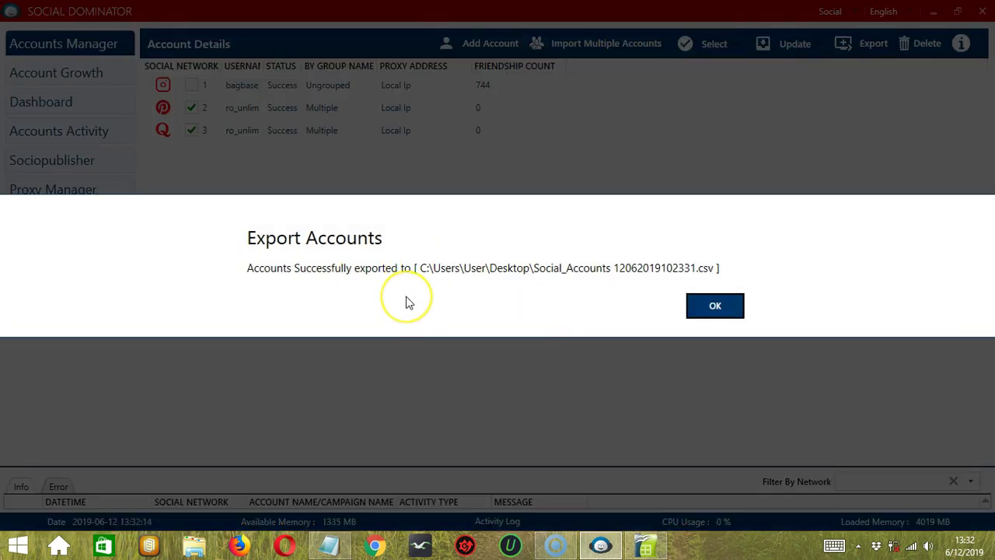
pyautogui.click(704, 305)
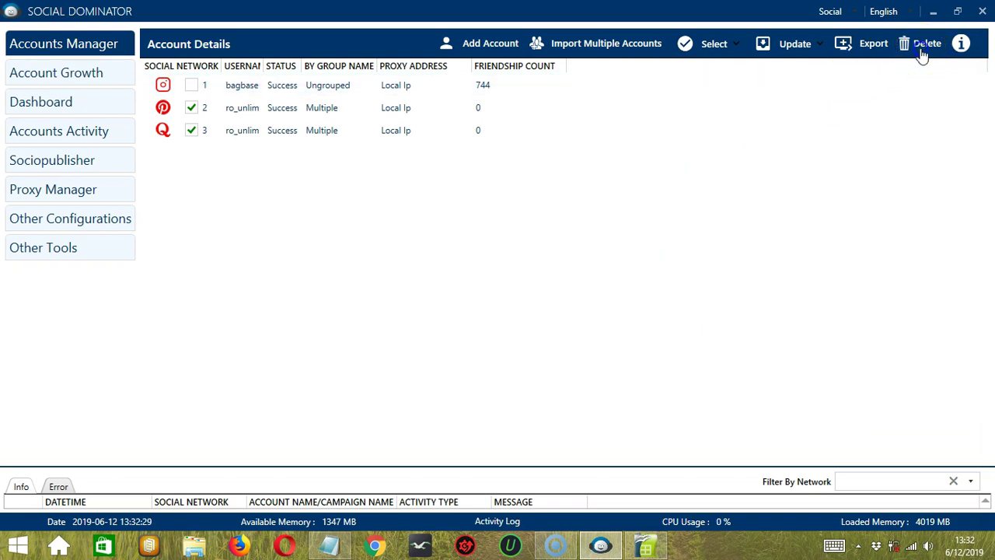
# Delete the ticked Pinterest and Quora accounts, confirming with Delete Anyways.
pyautogui.click(922, 53)
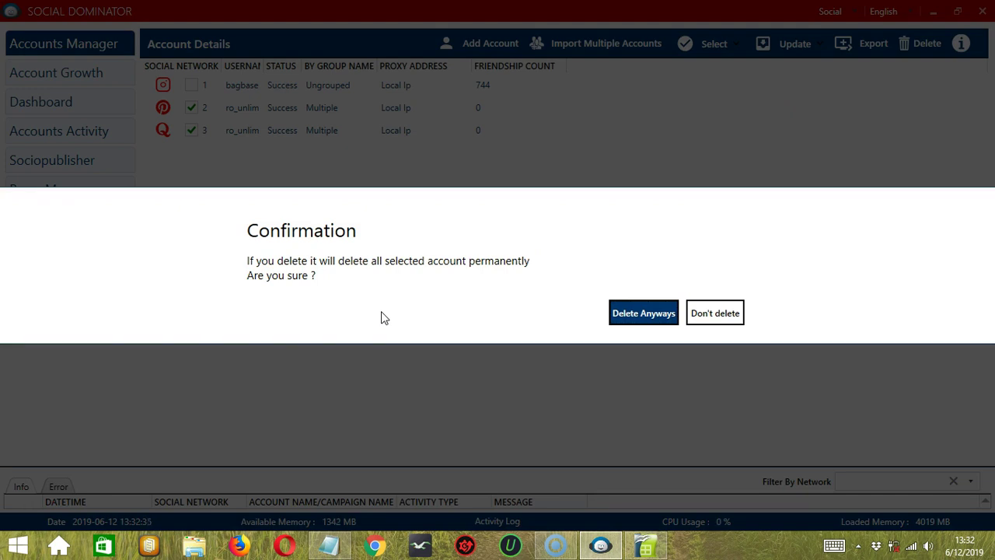
pyautogui.click(639, 314)
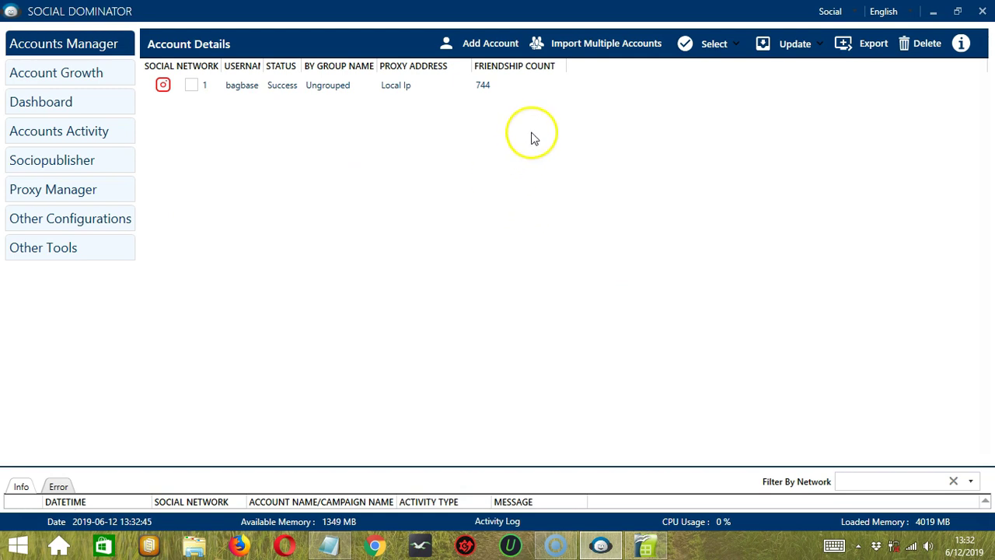
# Import import single.txt from the Desktop to add the Pinterest account.
pyautogui.click(616, 44)
pyautogui.click(786, 136)
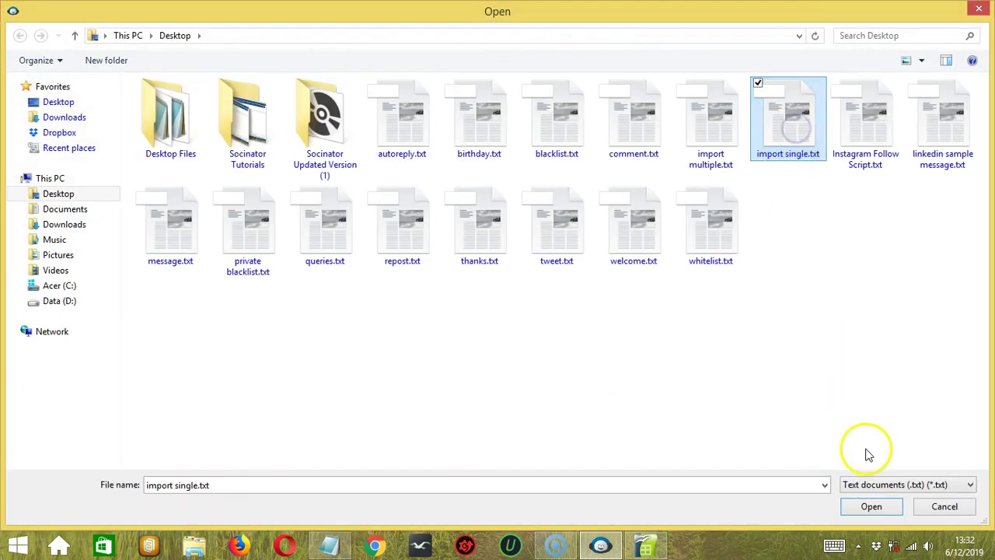
pyautogui.click(871, 506)
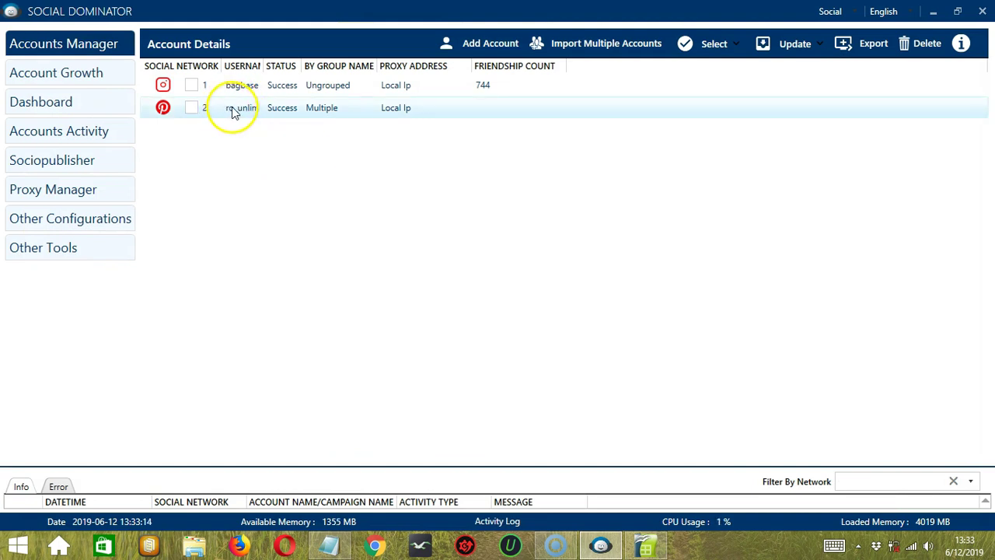
pyautogui.click(960, 44)
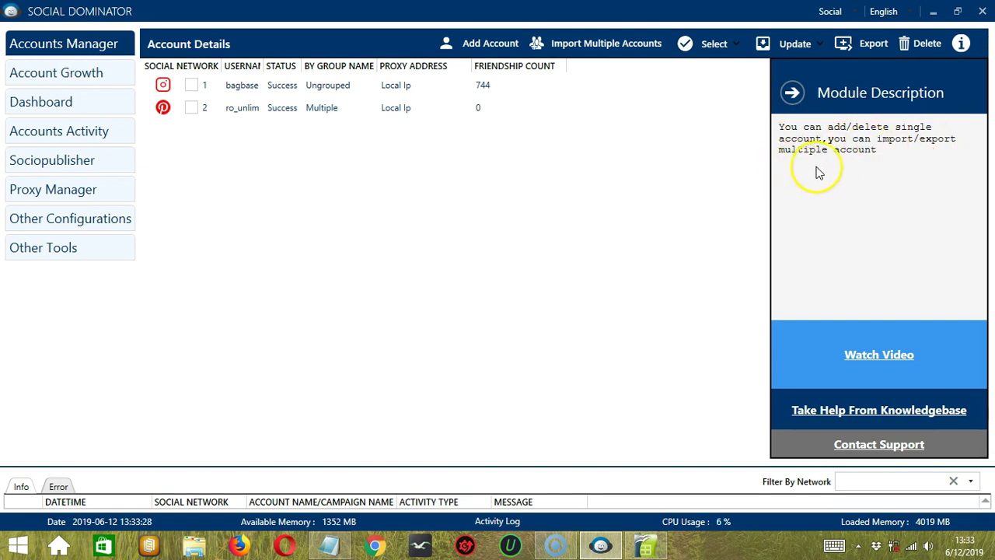
pyautogui.click(792, 94)
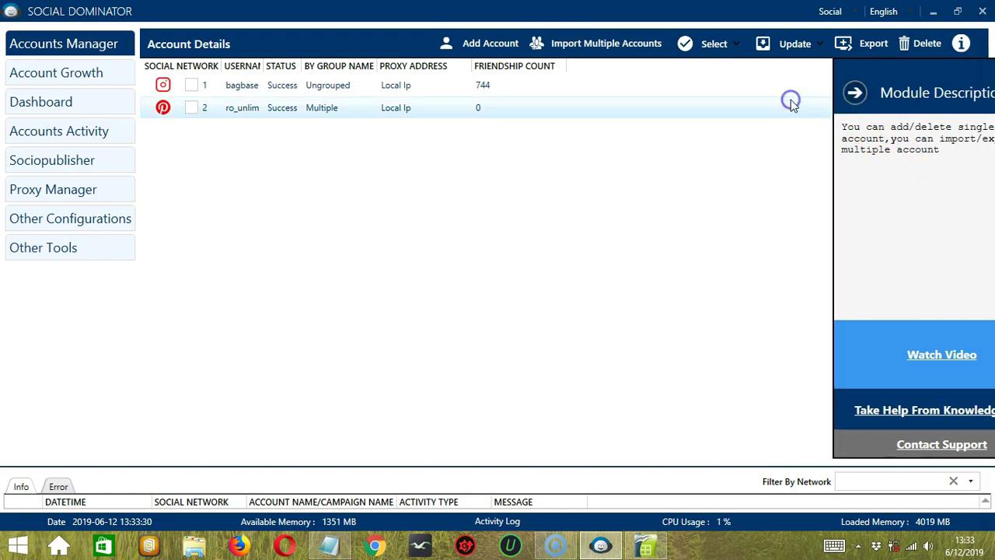